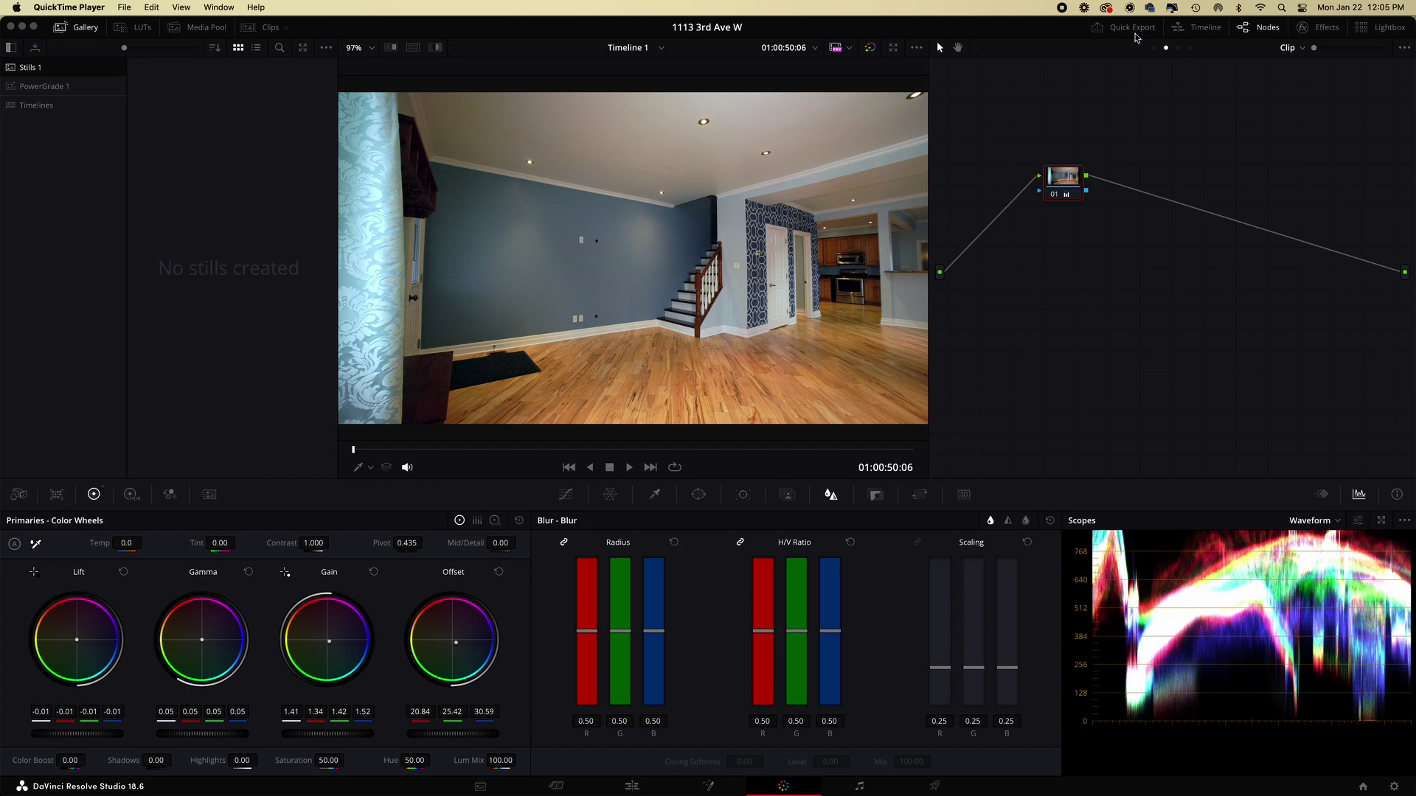
Step: Grab the graded living-room frame as gallery still 1.16.1, then hide the Clips strip
{"action": "left_click", "coordinate": [1193, 31]}
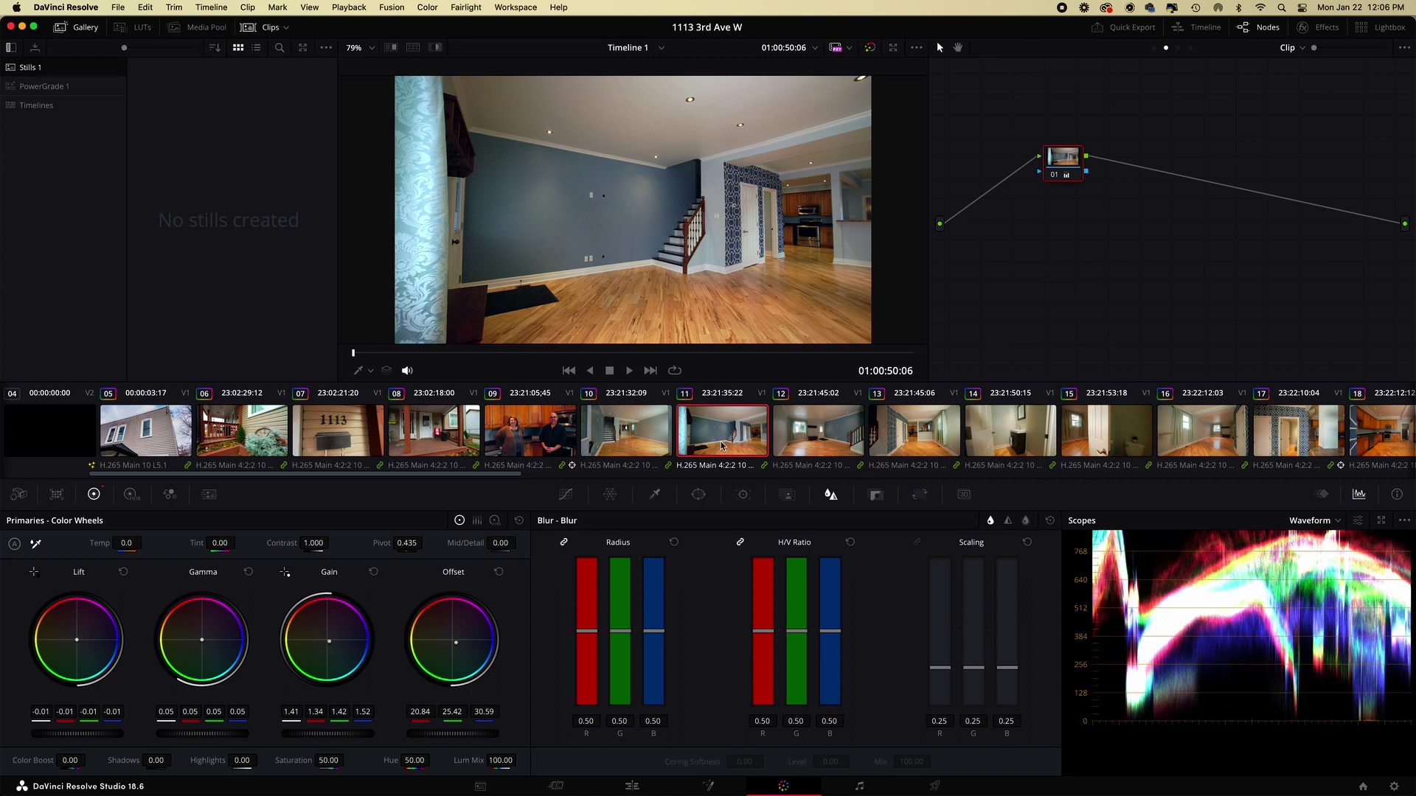
{"action": "key", "text": "alt+super+g"}
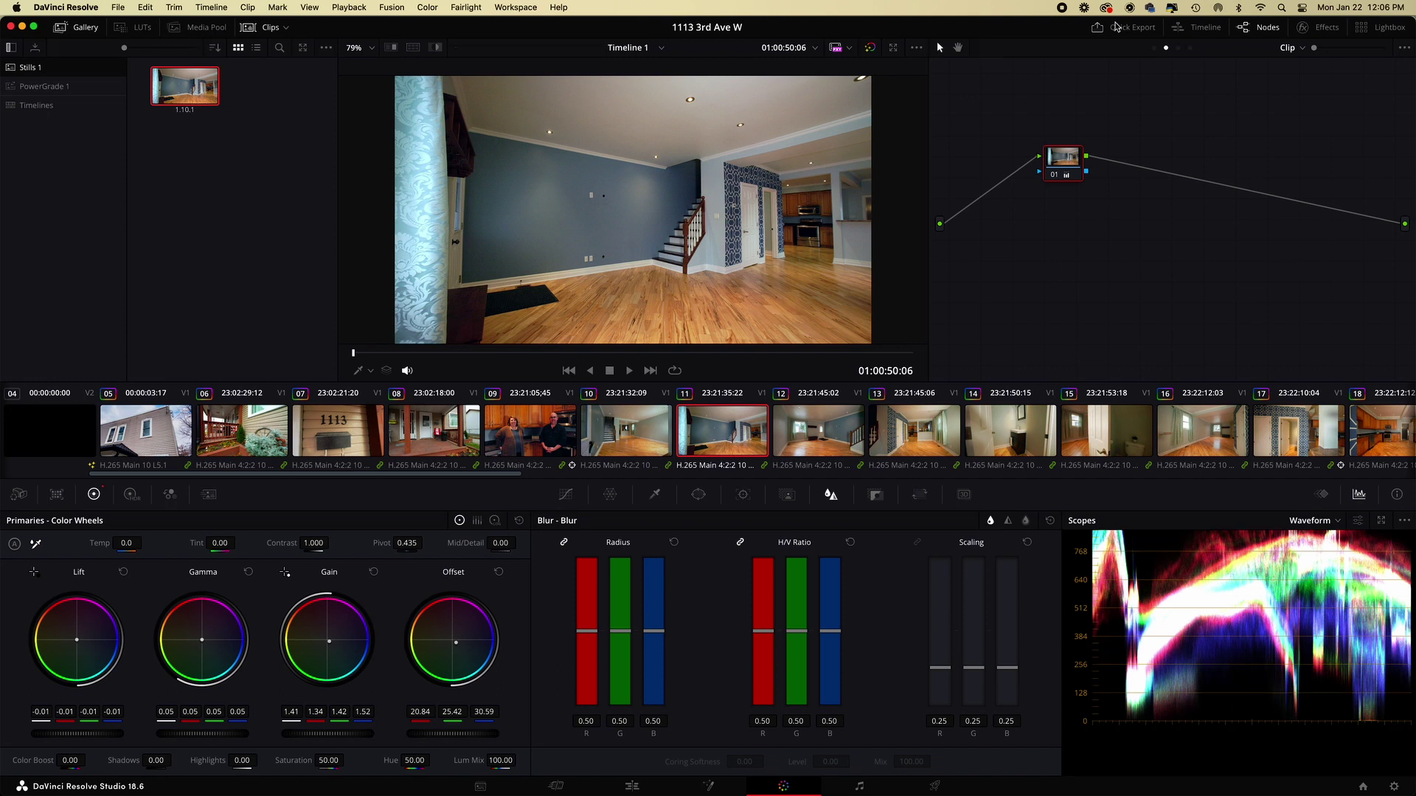
{"action": "left_click", "coordinate": [268, 30]}
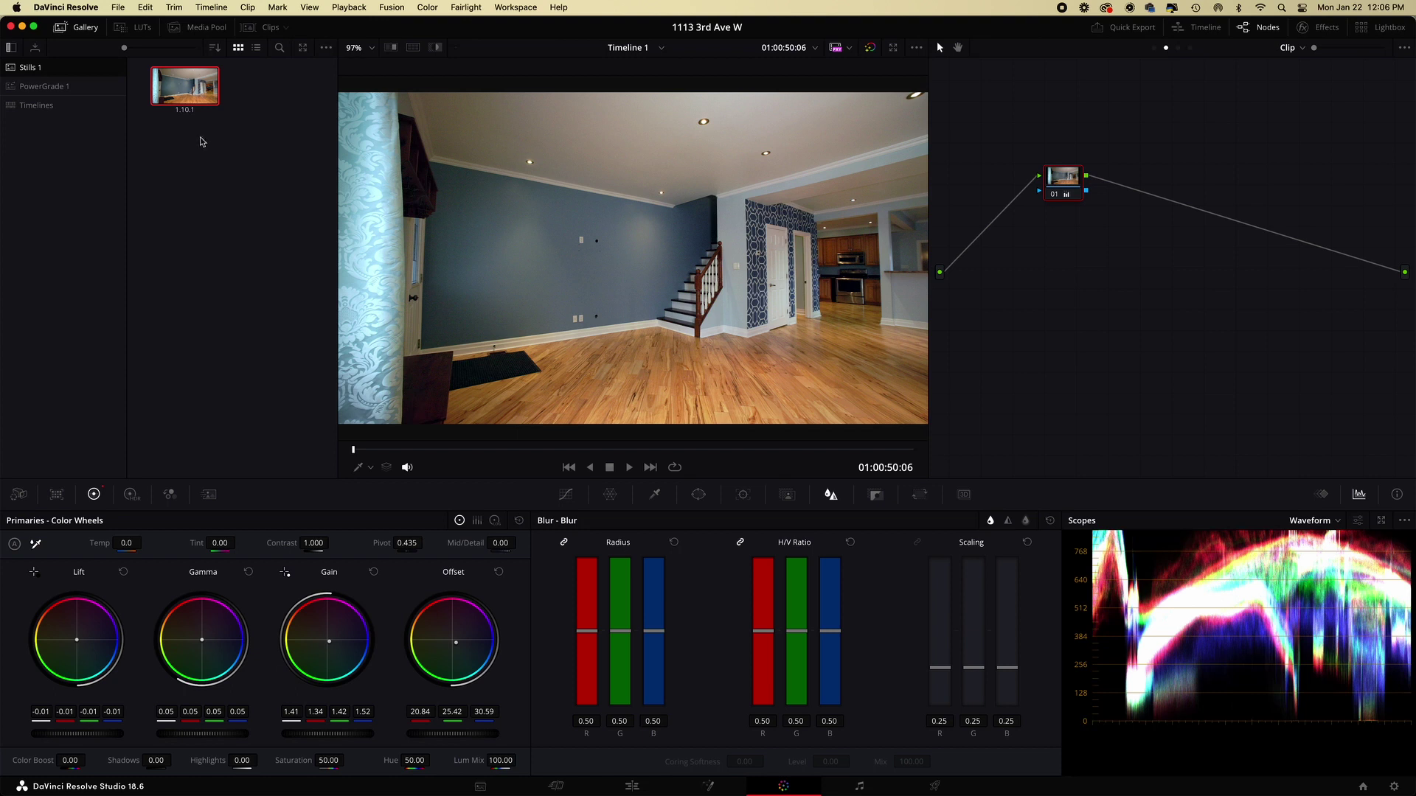
Step: Export still 1.10.1 as a JPEG named 'youtube-rec709' into the rec709a test export folder
{"action": "right_click", "coordinate": [182, 96]}
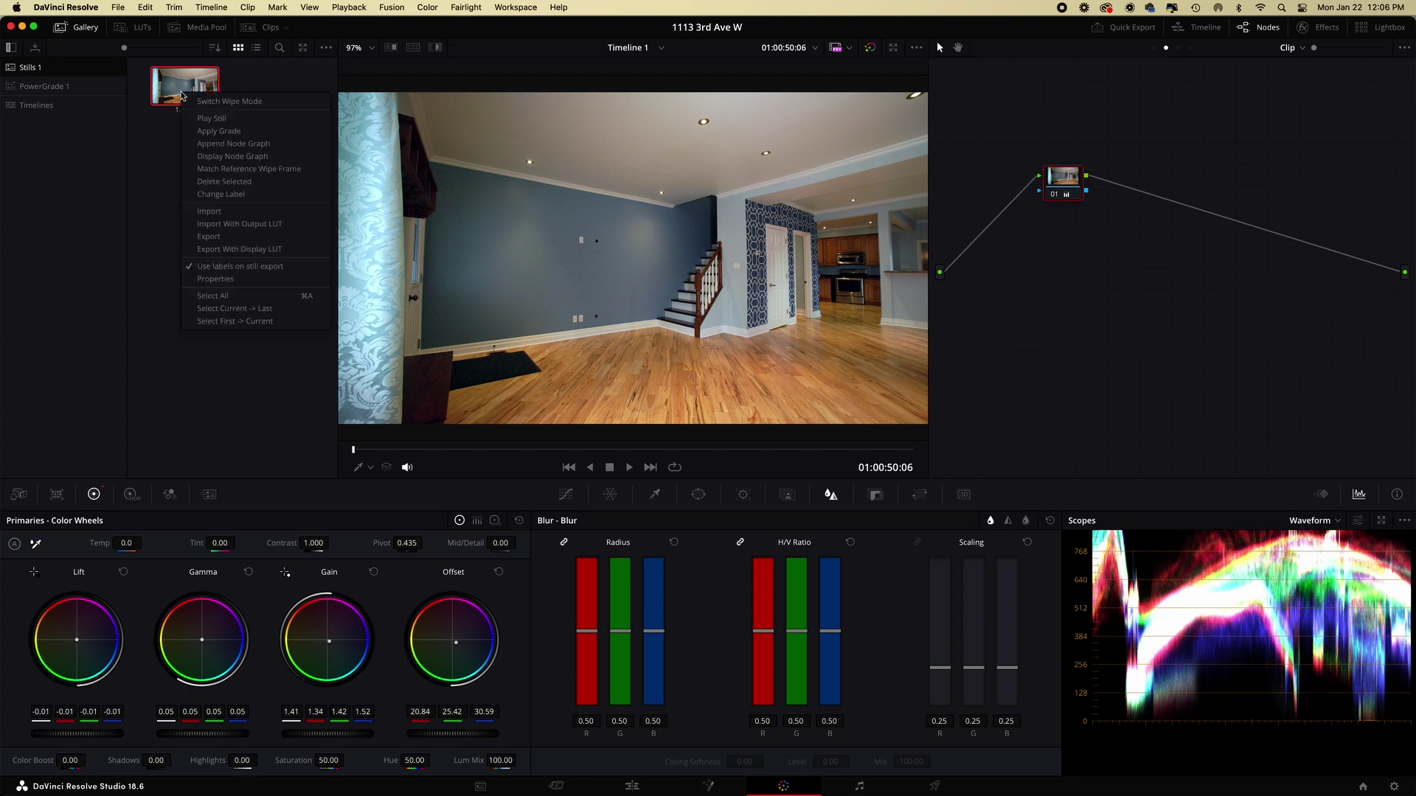
{"action": "left_click", "coordinate": [210, 237]}
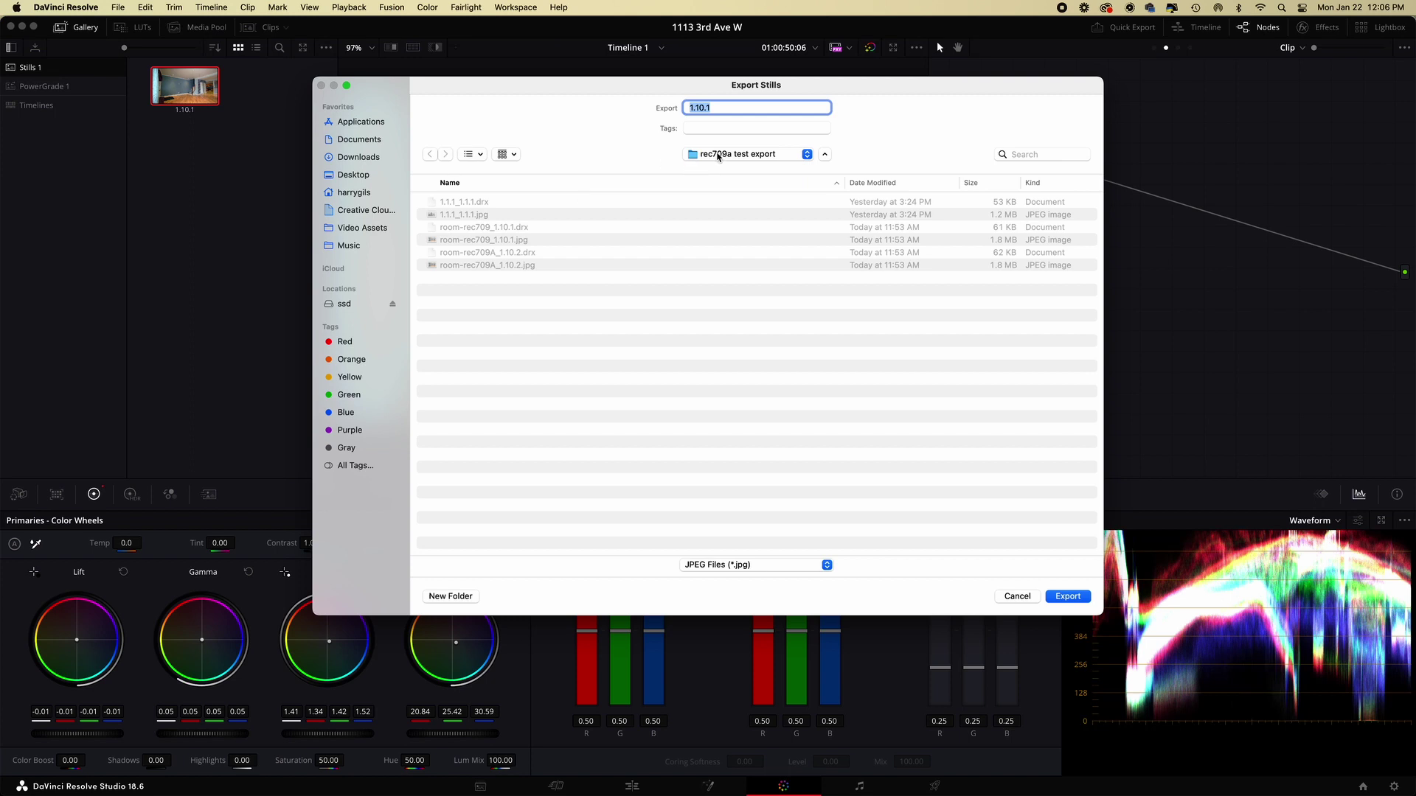
{"action": "type", "text": "youtube-rec709"}
{"action": "key", "text": "Return"}
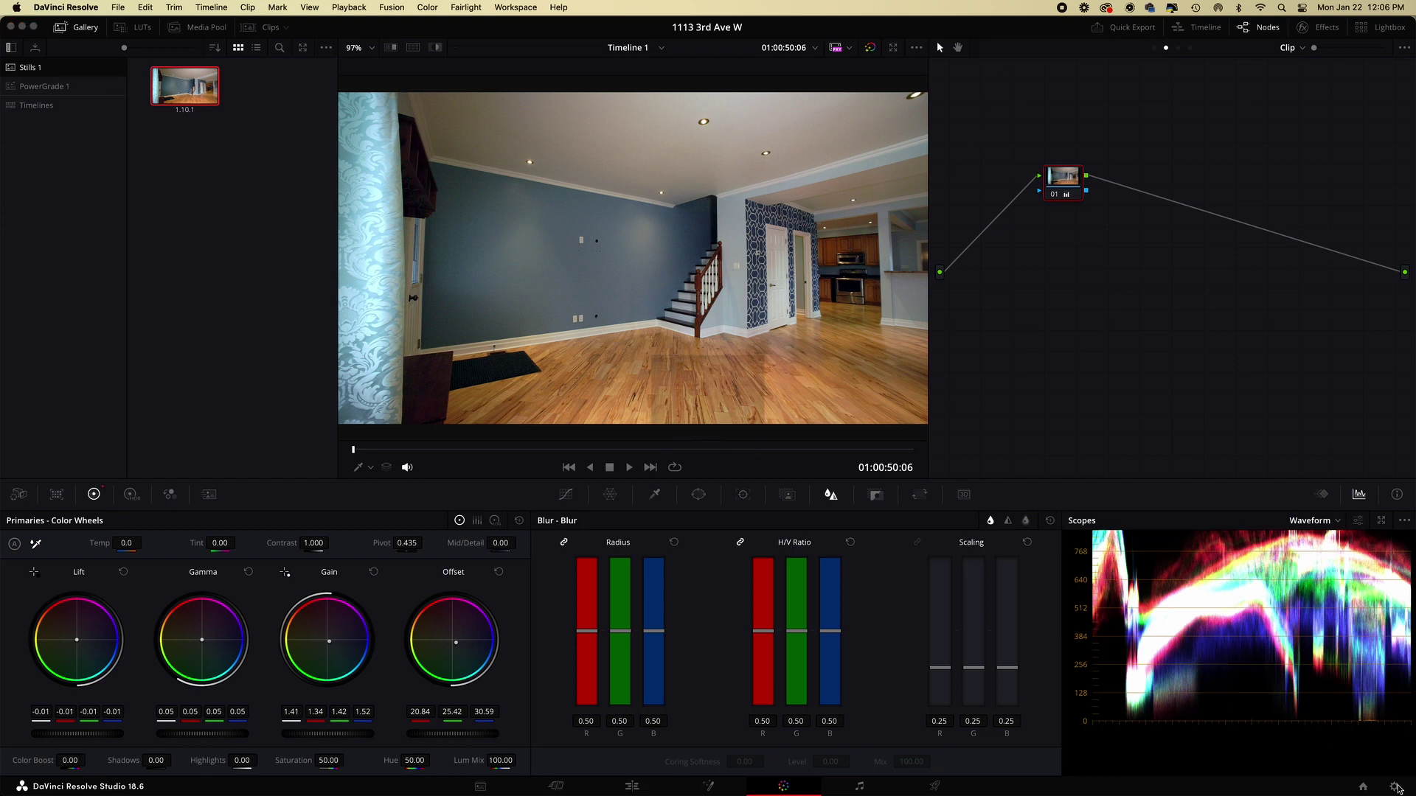
Step: Set the project's Color Management output color space to Rec.709-A and save the settings
{"action": "left_click", "coordinate": [1396, 786]}
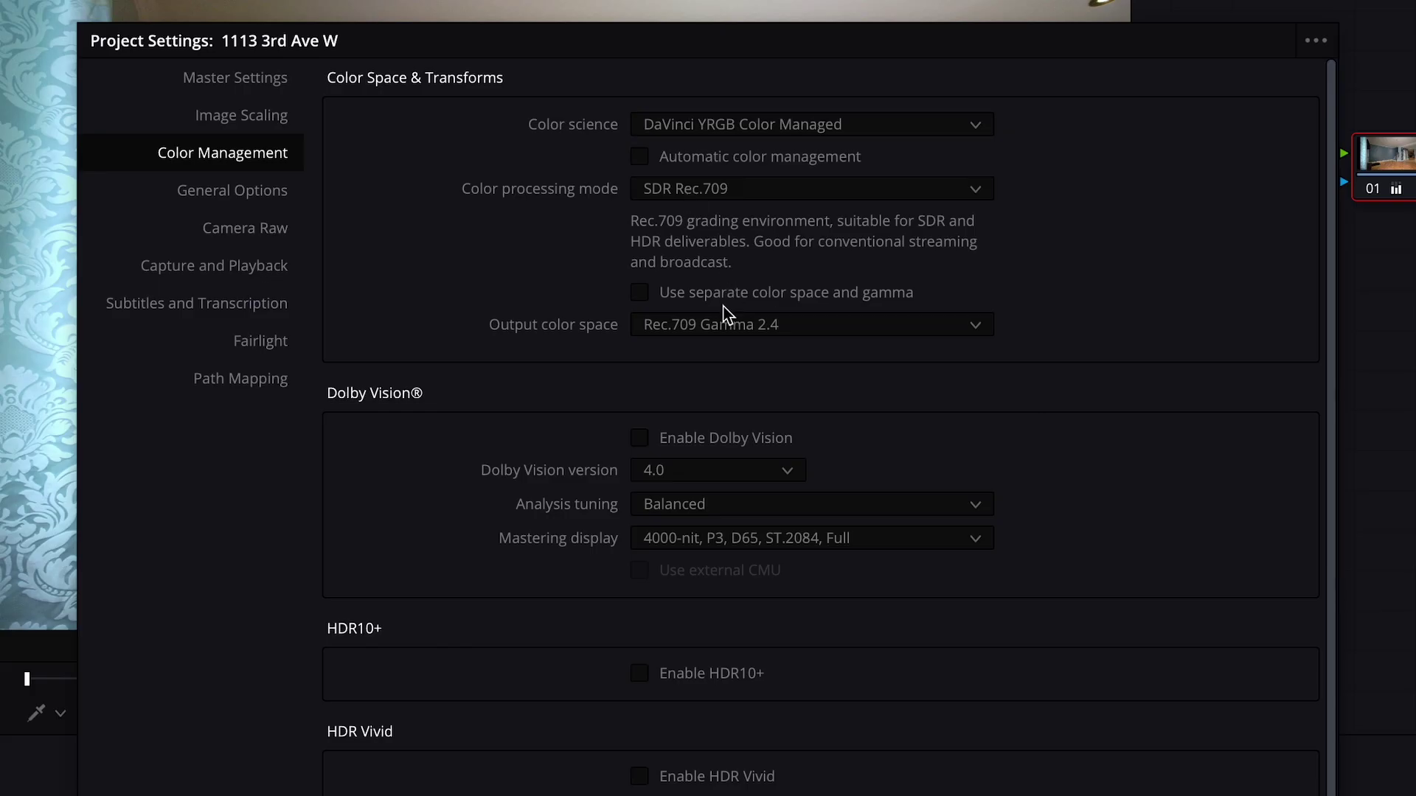
{"action": "left_click", "coordinate": [844, 325]}
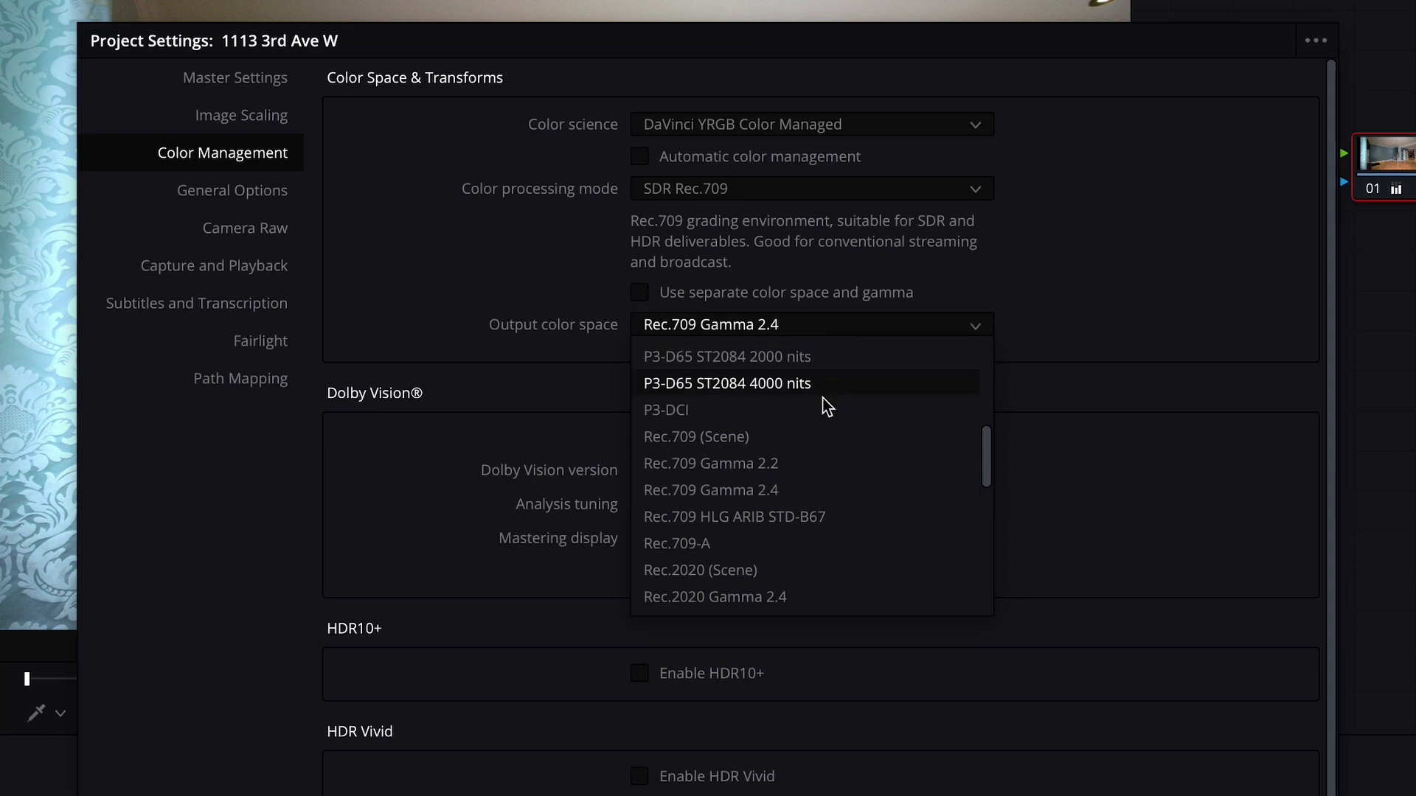
{"action": "left_click", "coordinate": [785, 543]}
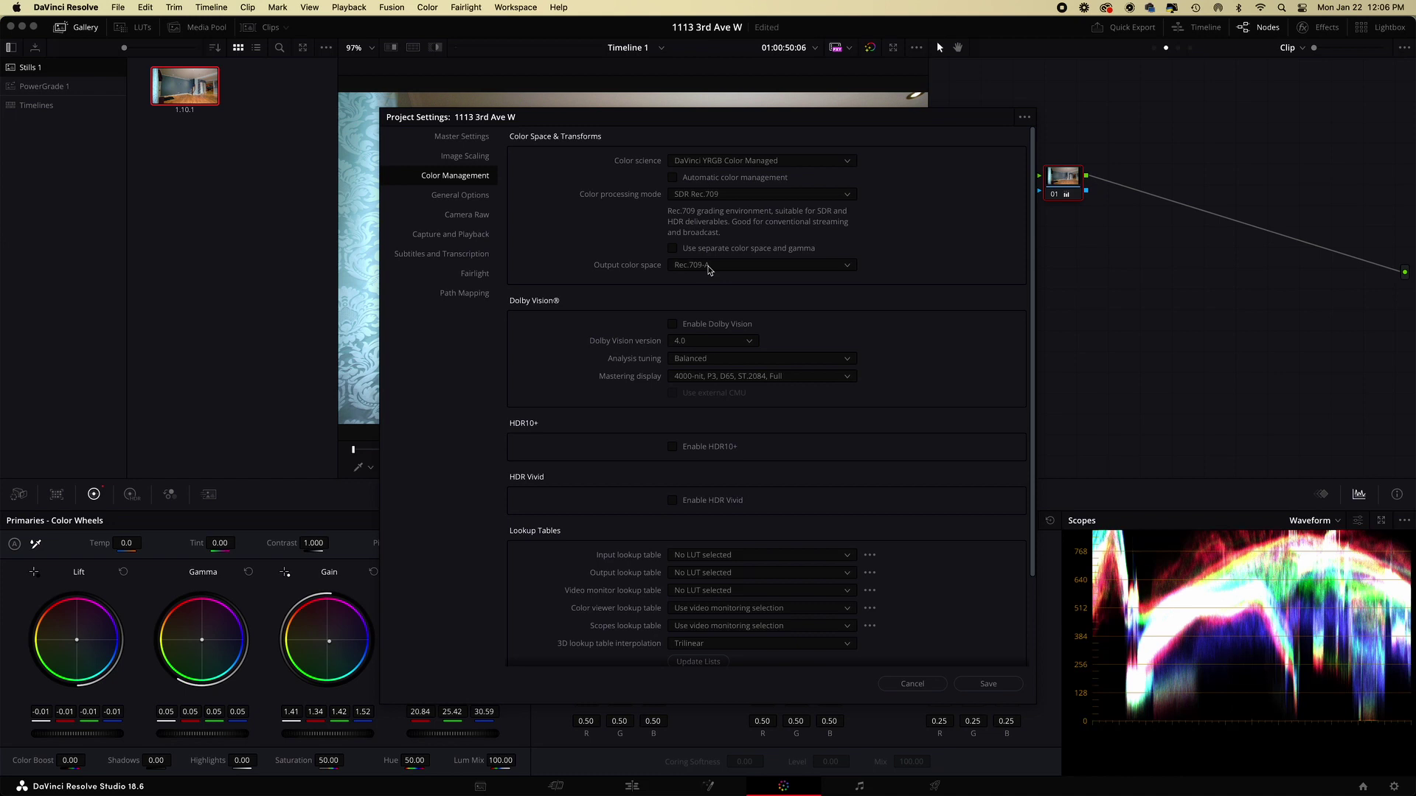
{"action": "left_click", "coordinate": [985, 684]}
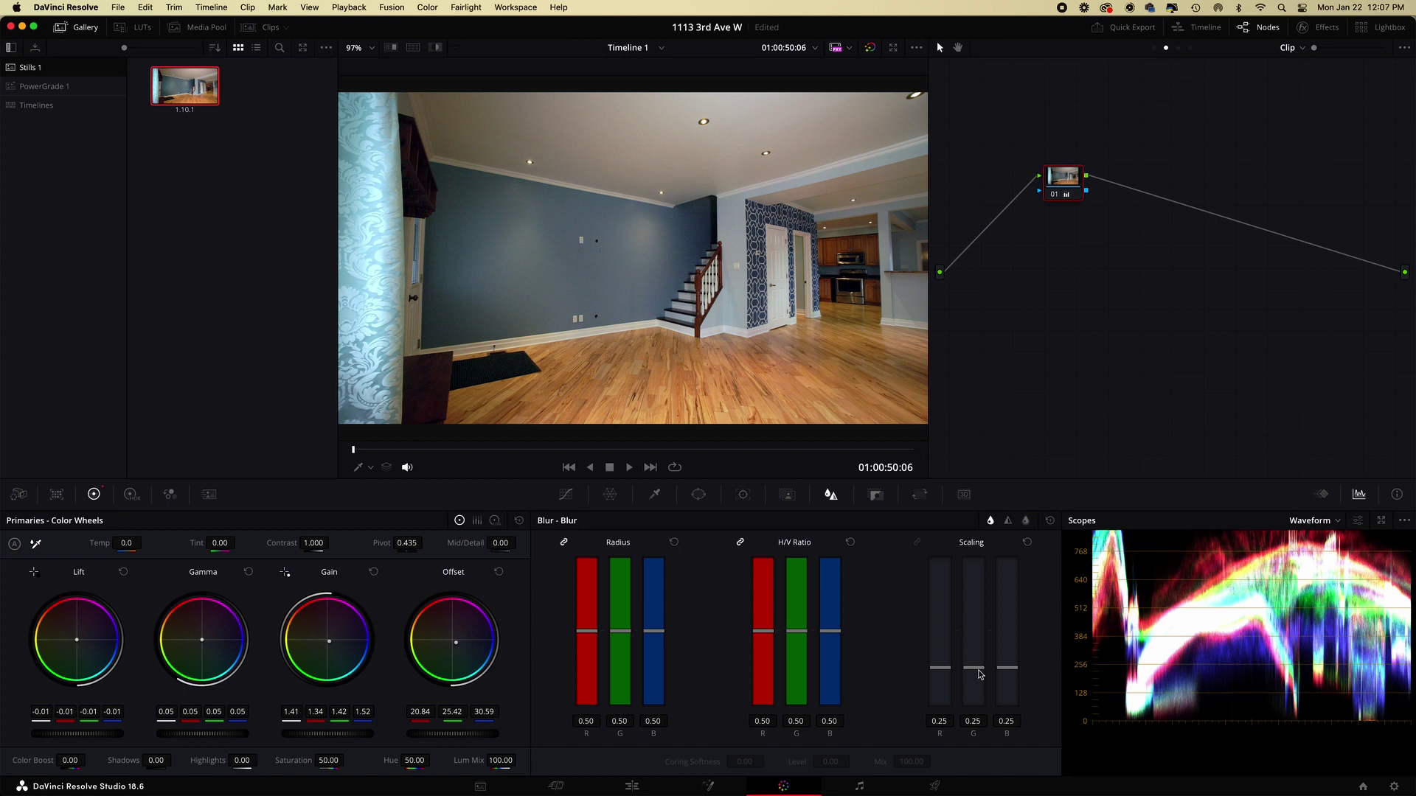
Step: Grab still 1.10.2 under Rec.709-A and export it as the JPEG 'youtube-rec709A'
{"action": "key", "text": "alt+super+g"}
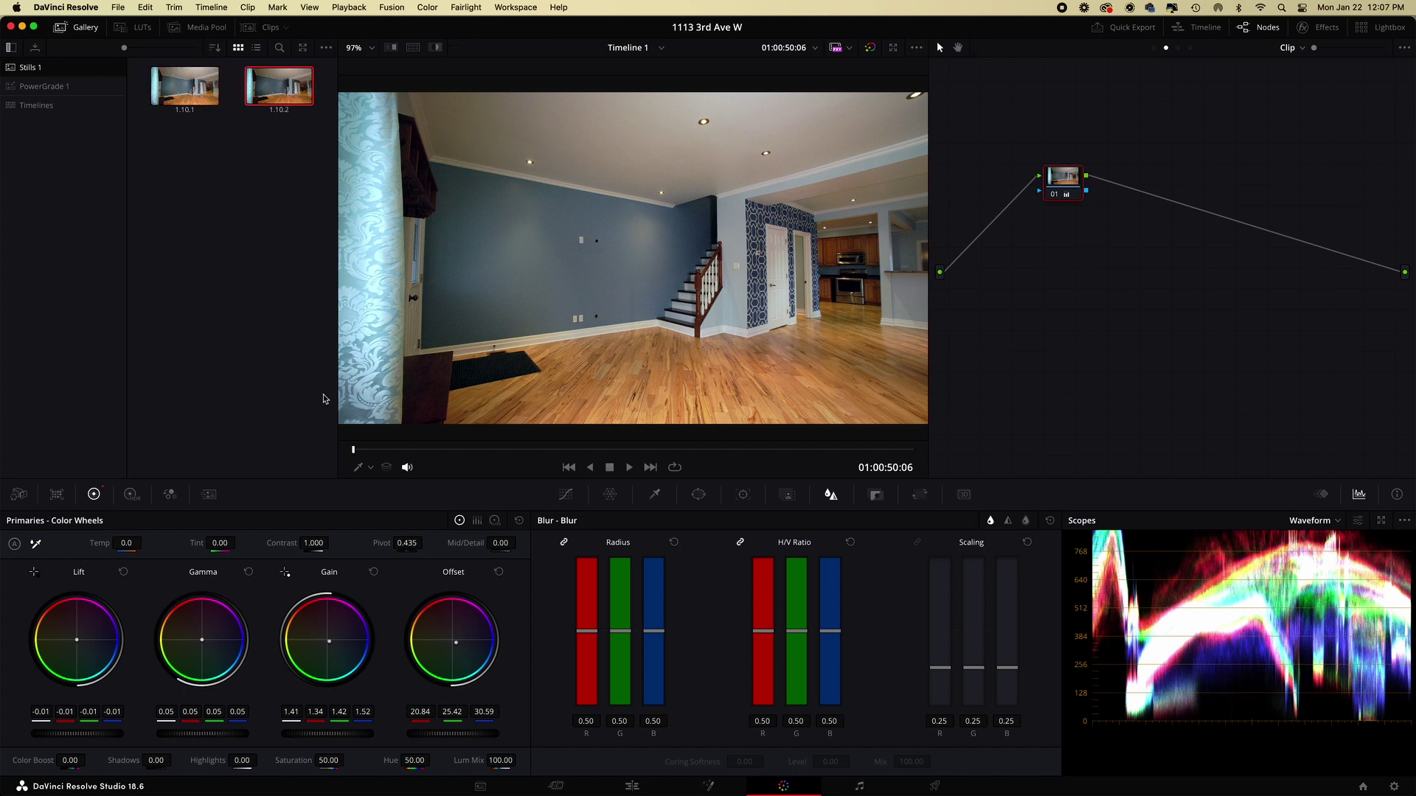
{"action": "right_click", "coordinate": [281, 94]}
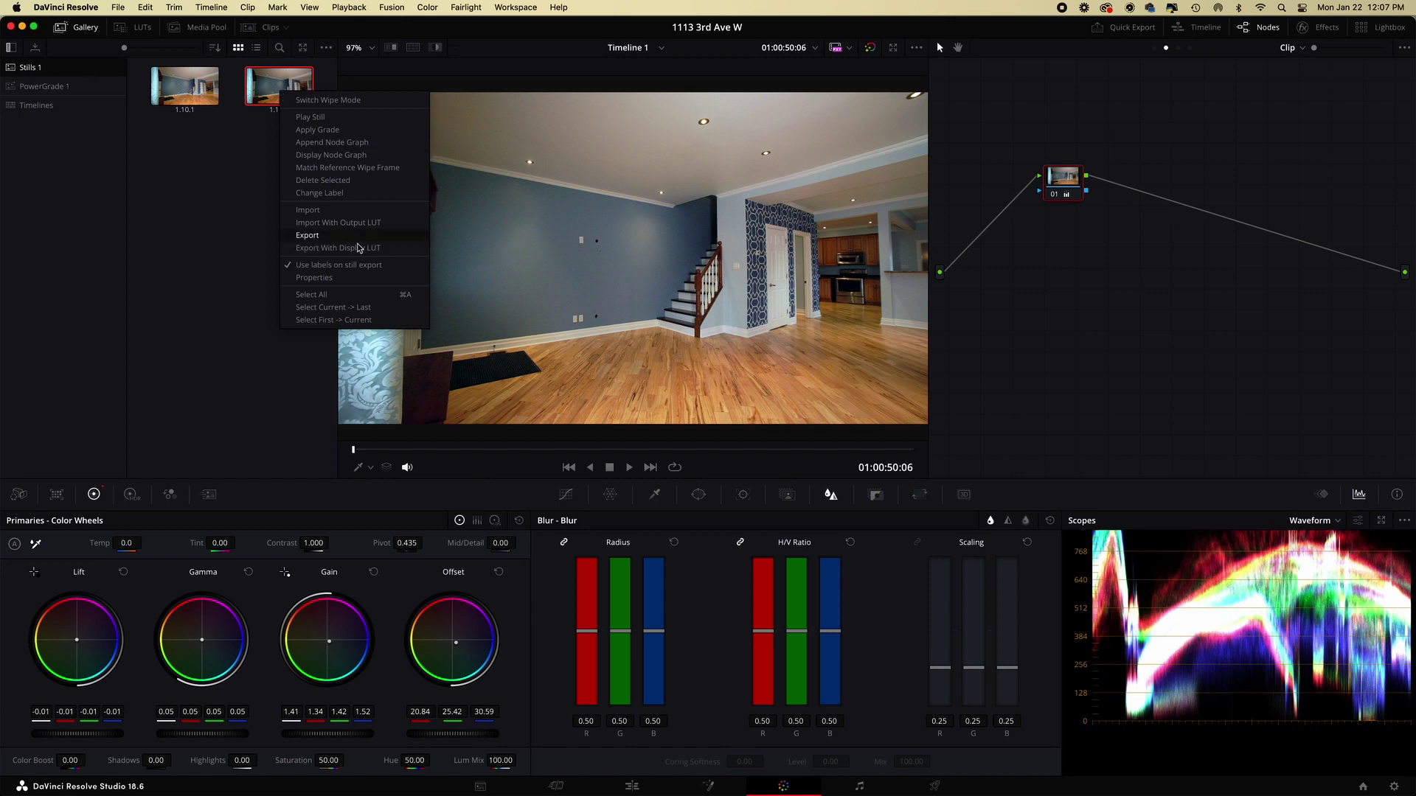
{"action": "left_click", "coordinate": [358, 240]}
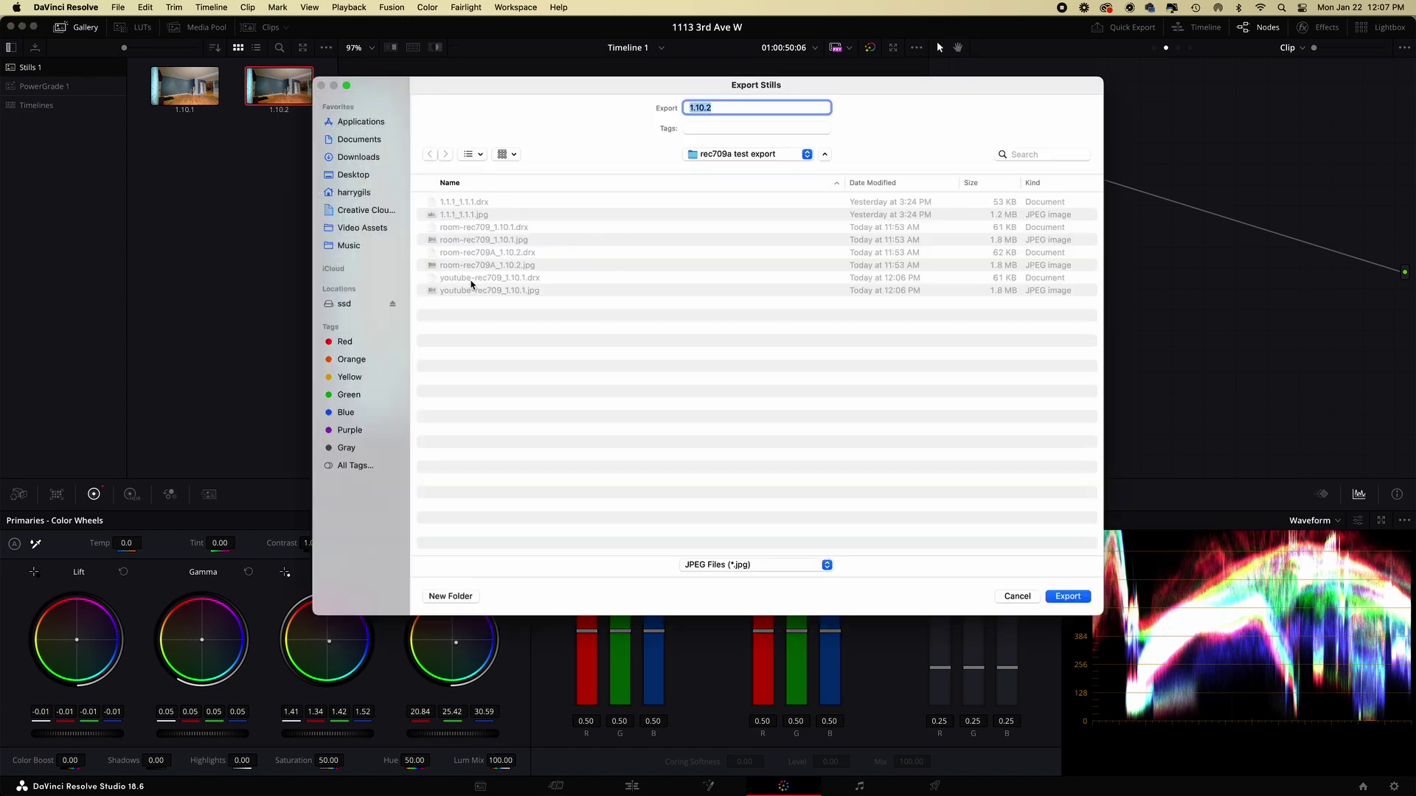
{"action": "left_click", "coordinate": [468, 291]}
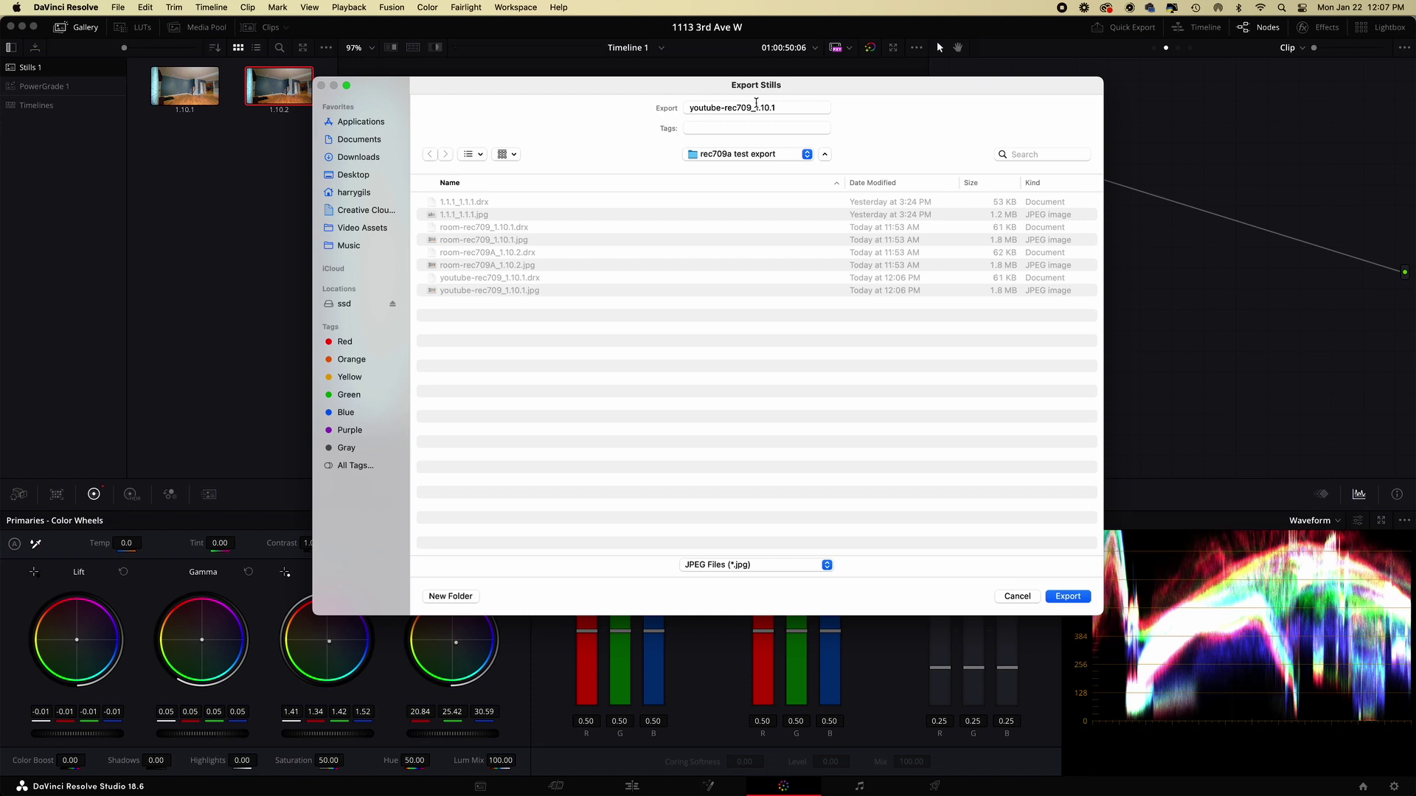
{"action": "left_click_drag", "start_coordinate": [752, 108], "coordinate": [801, 111]}
{"action": "type", "text": "a"}
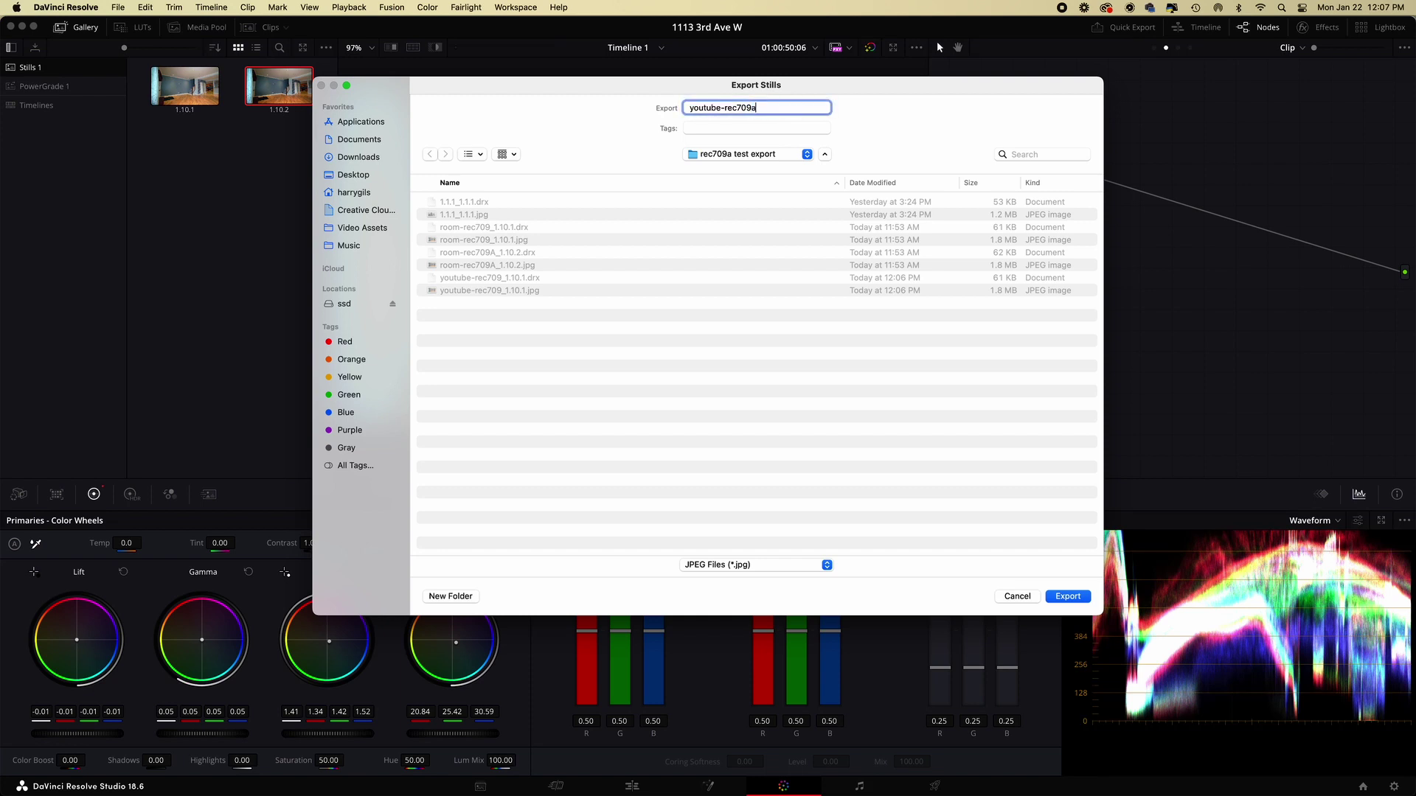
{"action": "key", "text": "BackSpace"}
{"action": "type", "text": "A"}
{"action": "key", "text": "Return"}
{"action": "key", "text": "super+Tab"}
{"action": "key", "text": "super+Tab"}
{"action": "key", "text": "super+Tab"}
{"action": "key", "text": "super+Tab"}
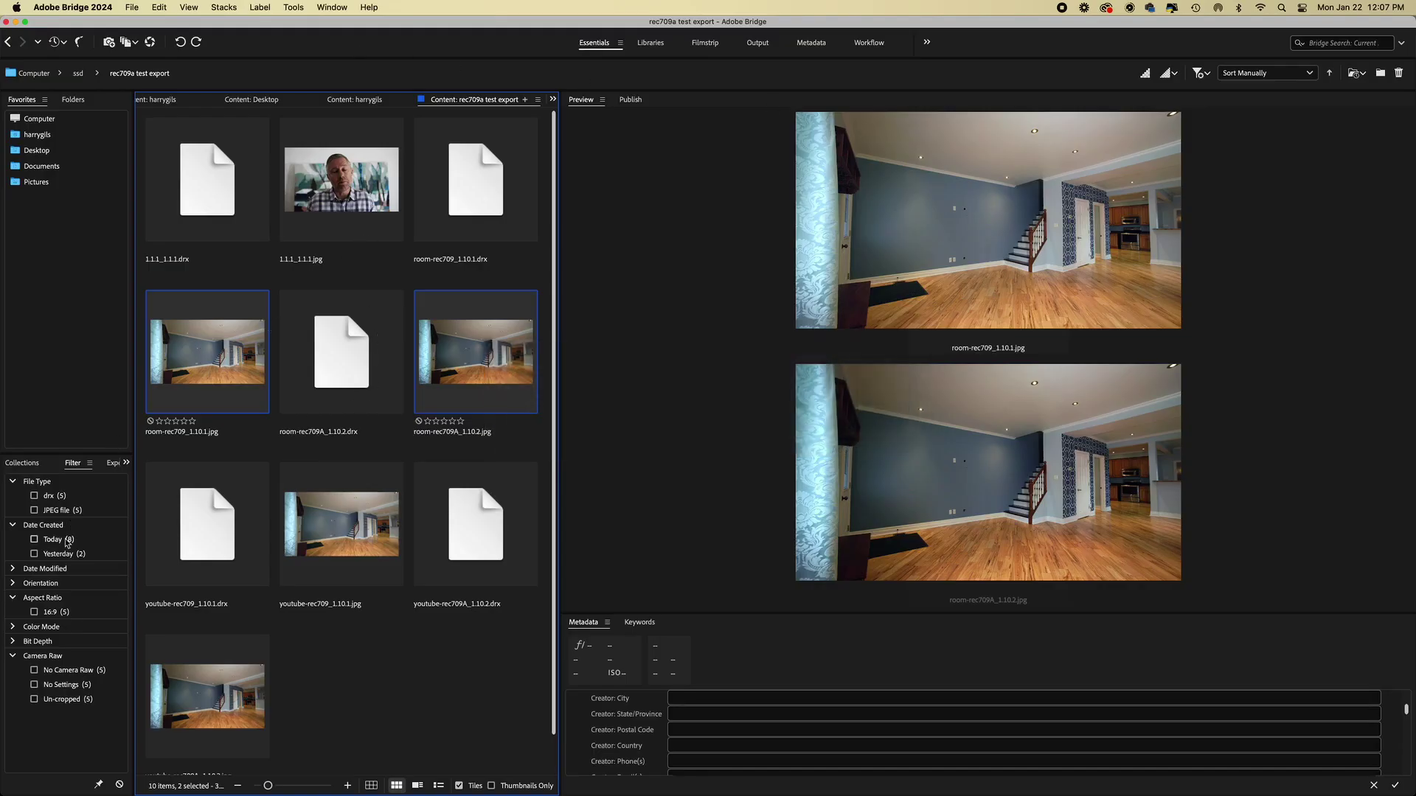
Step: Filter Bridge to today's files and open youtube-rec709_1.10.1.jpg and youtube-rec709A_1.10.2.jpg in Photoshop
{"action": "left_click", "coordinate": [66, 539]}
{"action": "left_click", "coordinate": [494, 469]}
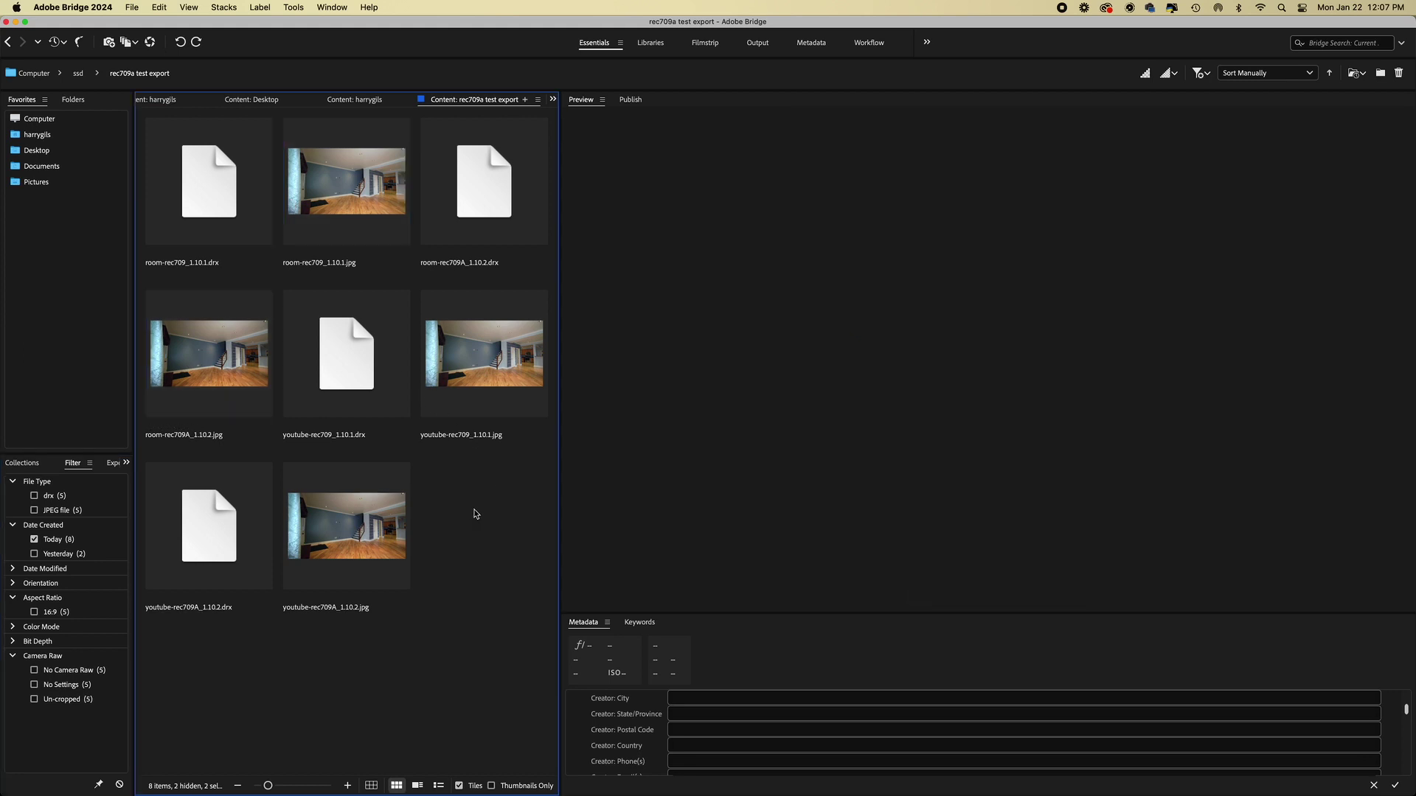
{"action": "left_click", "coordinate": [484, 354]}
{"action": "left_click", "coordinate": [326, 523], "text": "super"}
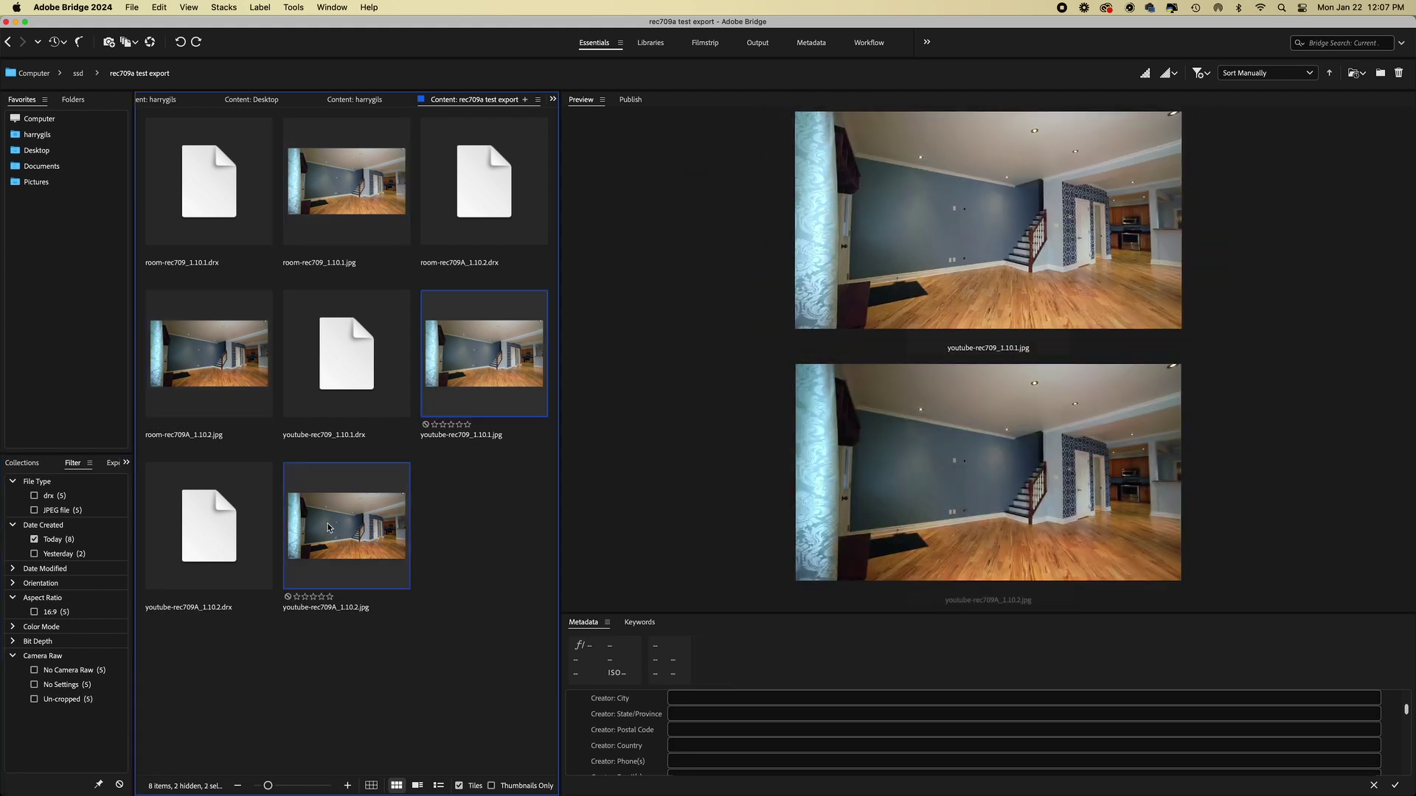
{"action": "double_click", "coordinate": [326, 524]}
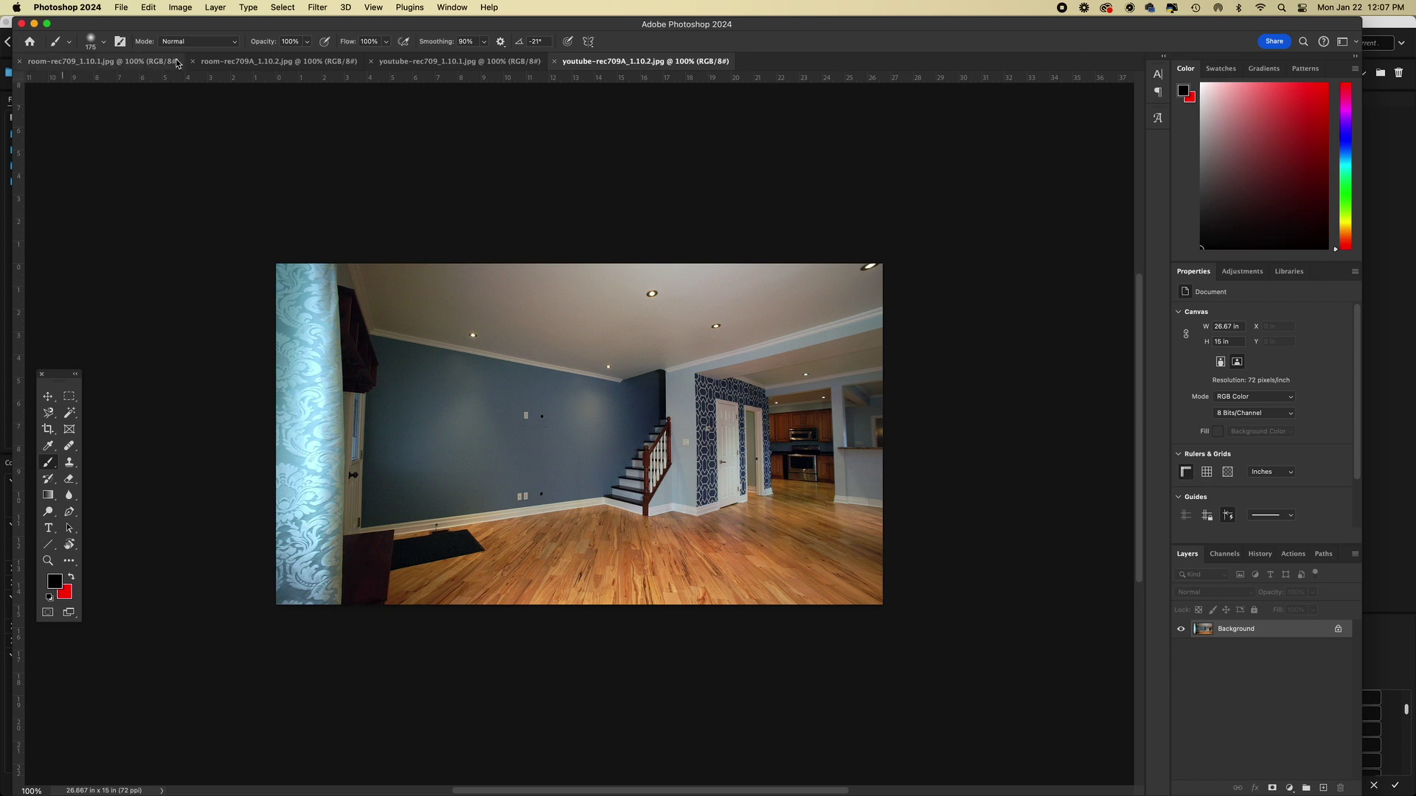
Step: Close the room-rec709 and room-rec709A images and flip between the two youtube stills
{"action": "left_click", "coordinate": [21, 61]}
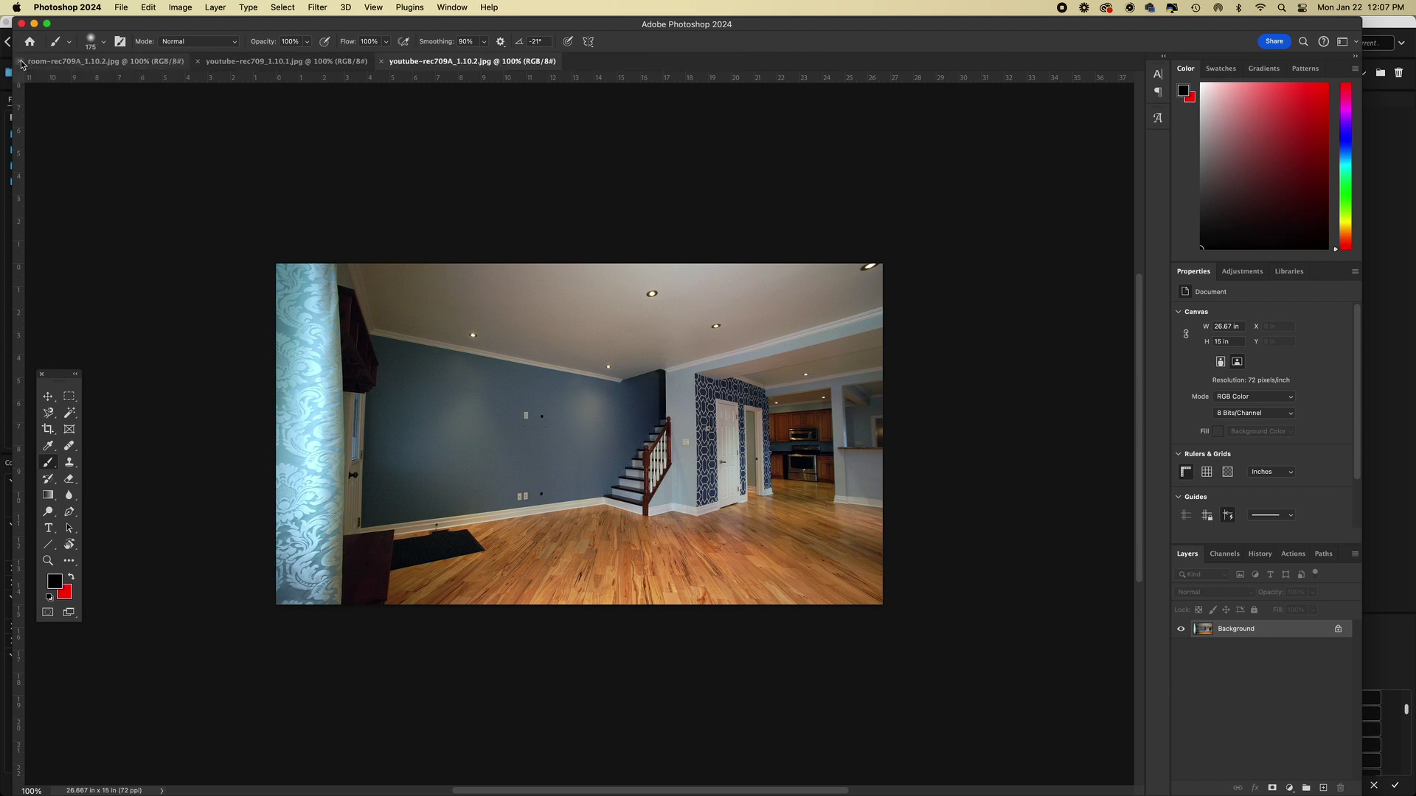
{"action": "left_click", "coordinate": [20, 61]}
{"action": "left_click", "coordinate": [185, 61]}
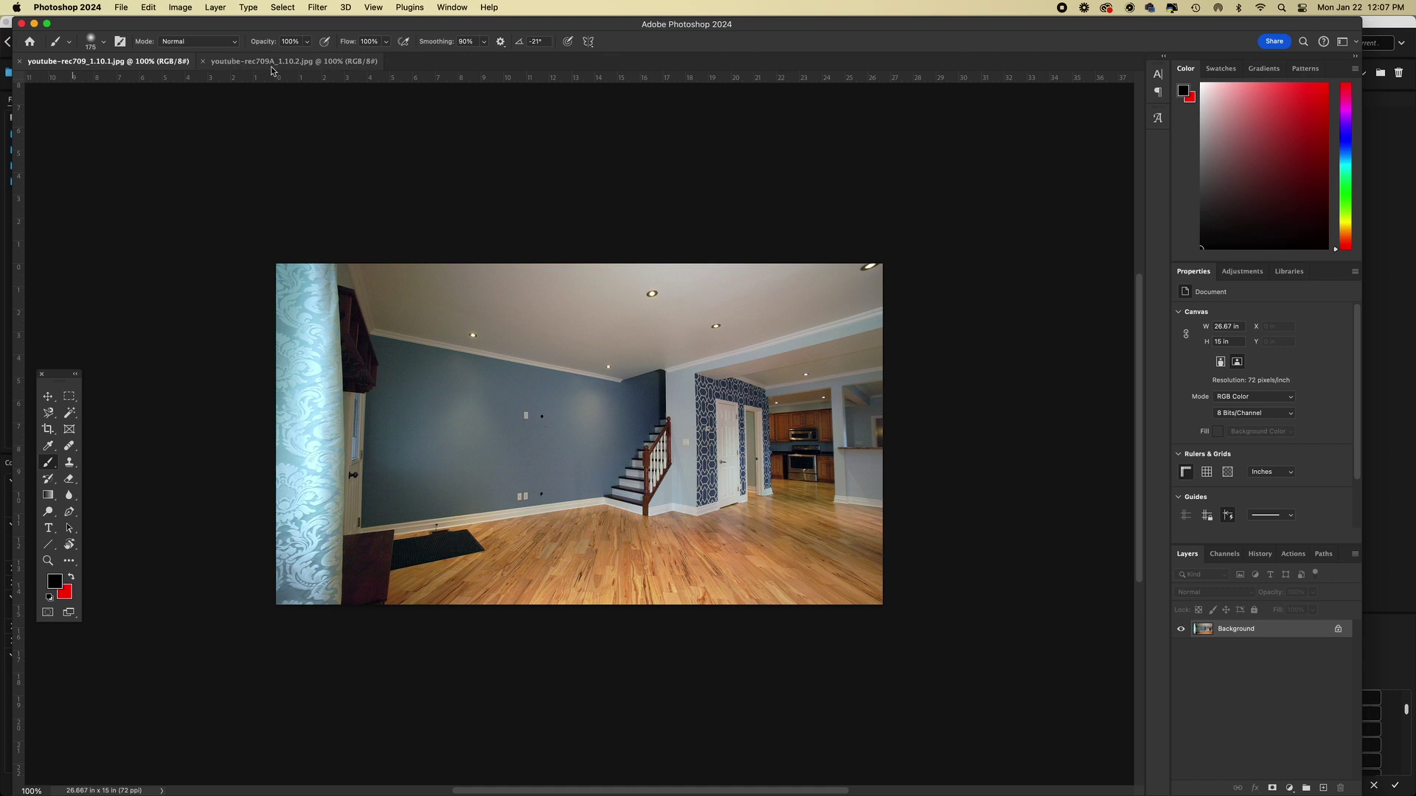
{"action": "left_click", "coordinate": [233, 62]}
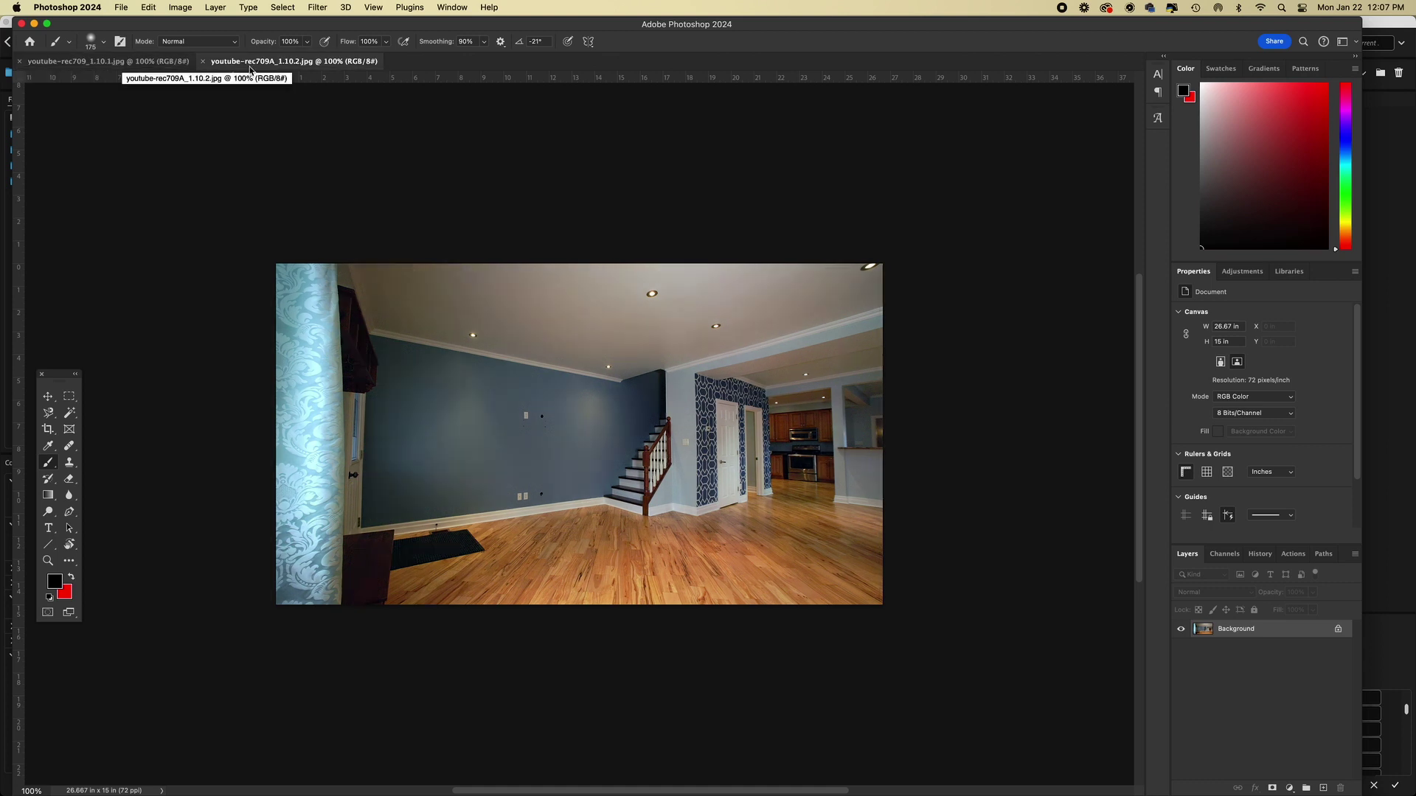
{"action": "left_click", "coordinate": [135, 65]}
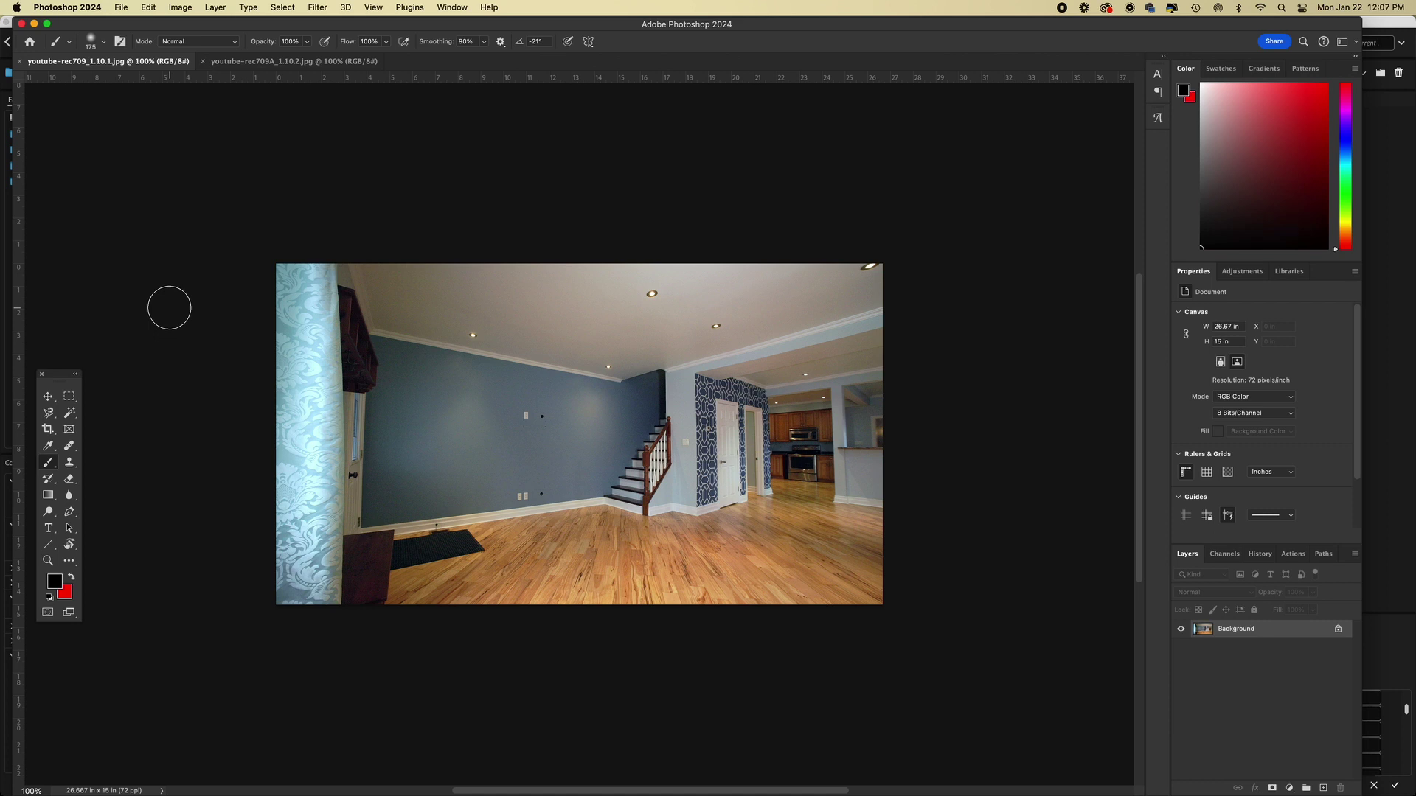
Step: Glance back at Resolve, then return to Photoshop showing youtube-rec709A_1.10.2.jpg
{"action": "key", "text": "super+Tab"}
{"action": "key", "text": "super+Tab"}
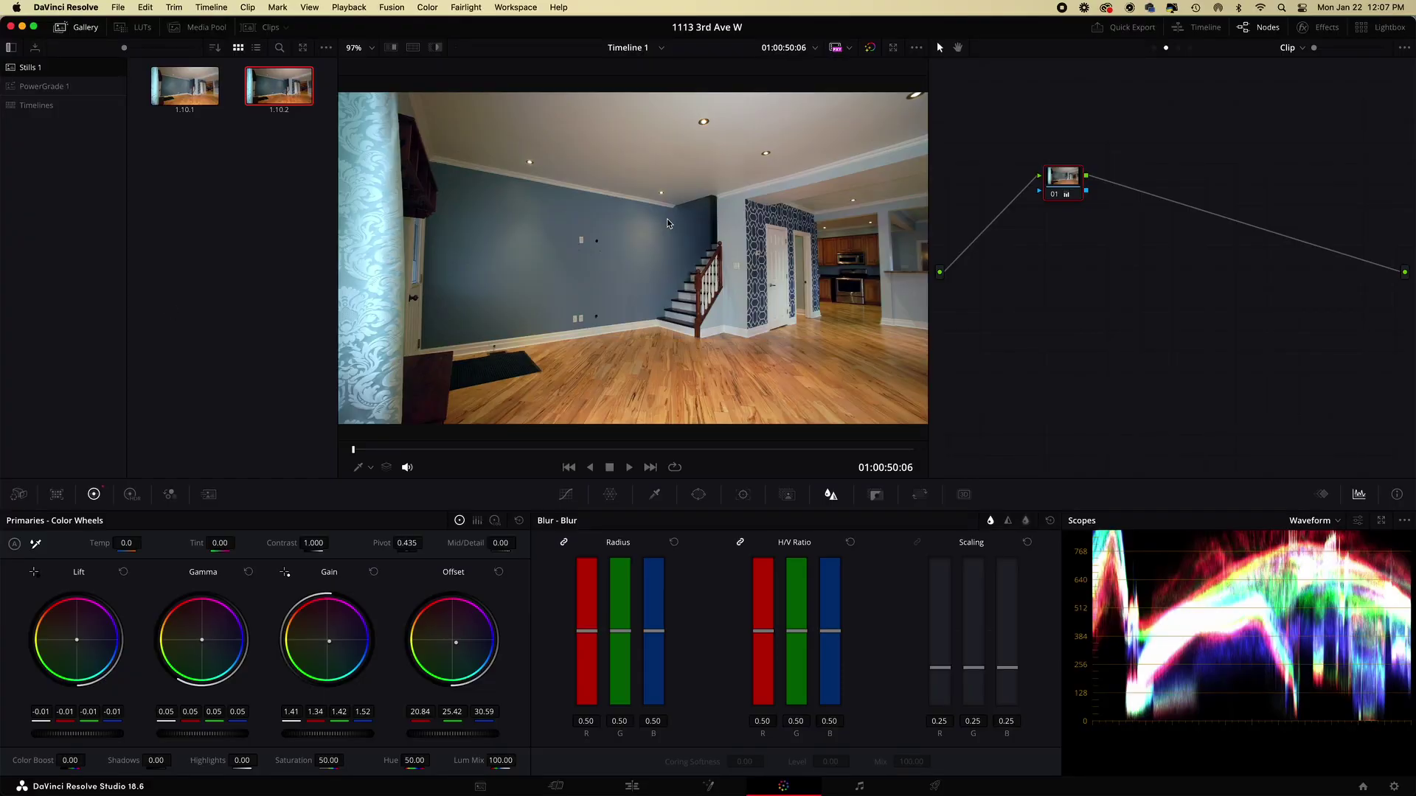
{"action": "key", "text": "super+Tab"}
{"action": "key", "text": "super+Tab"}
{"action": "key", "text": "super+Tab"}
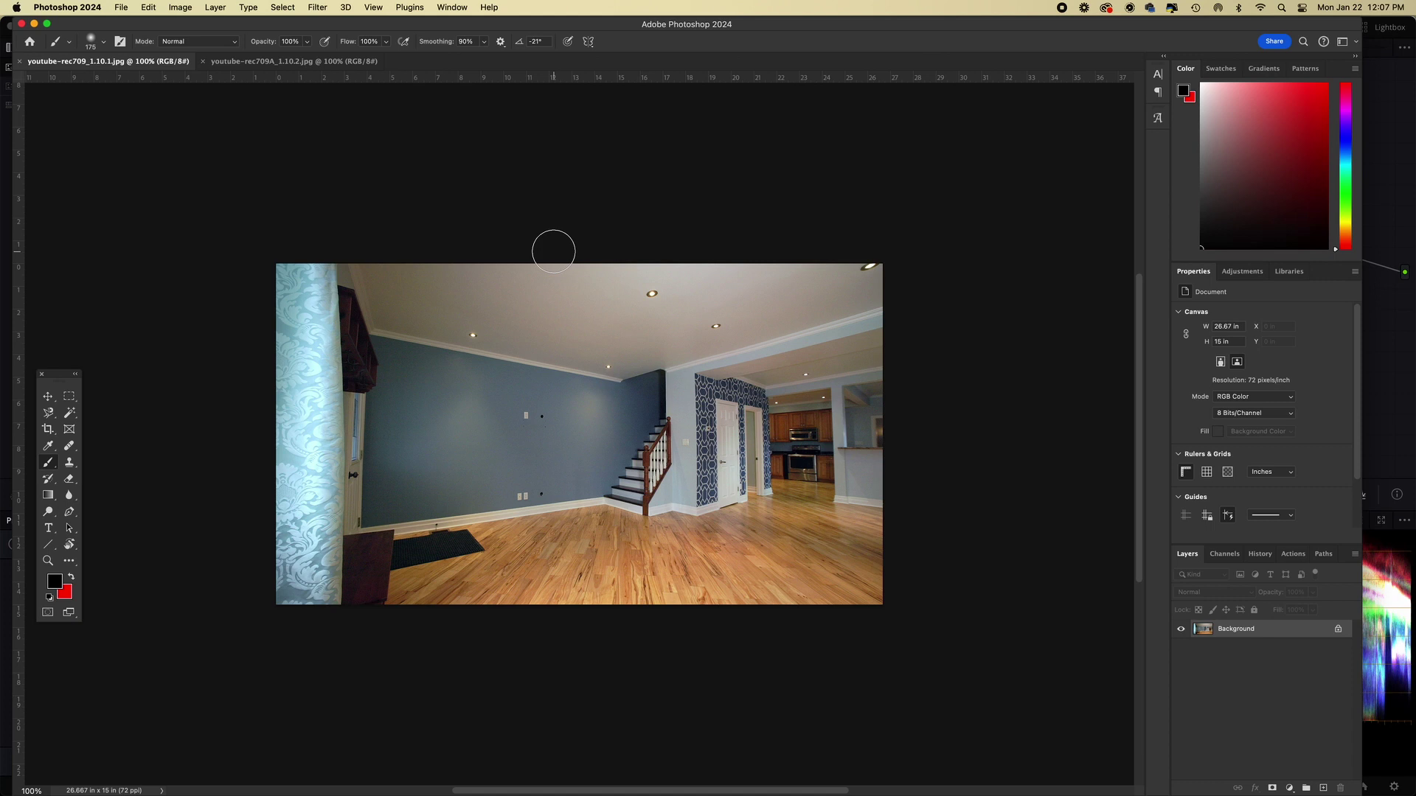
{"action": "key", "text": "ctrl+Tab"}
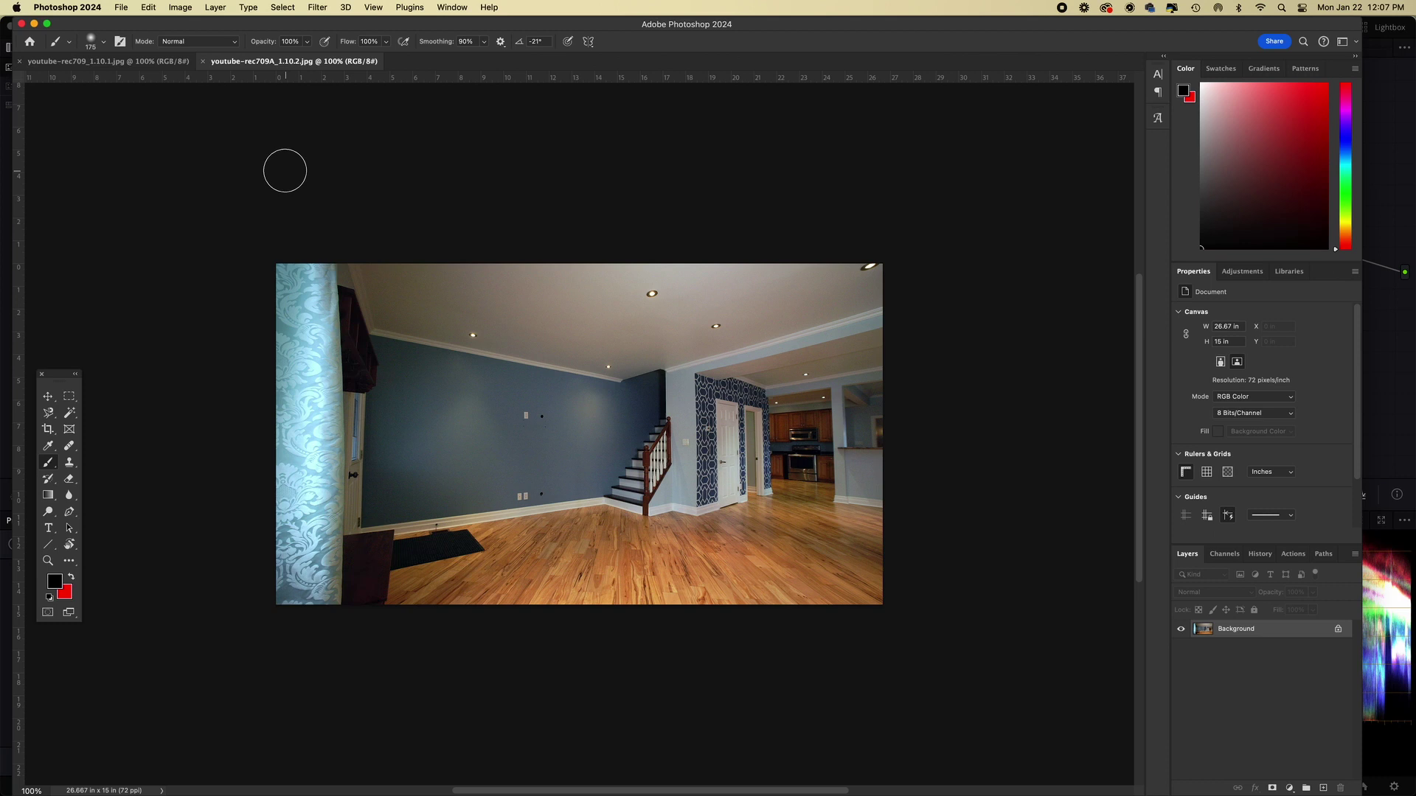
{"action": "key", "text": "super+Tab"}
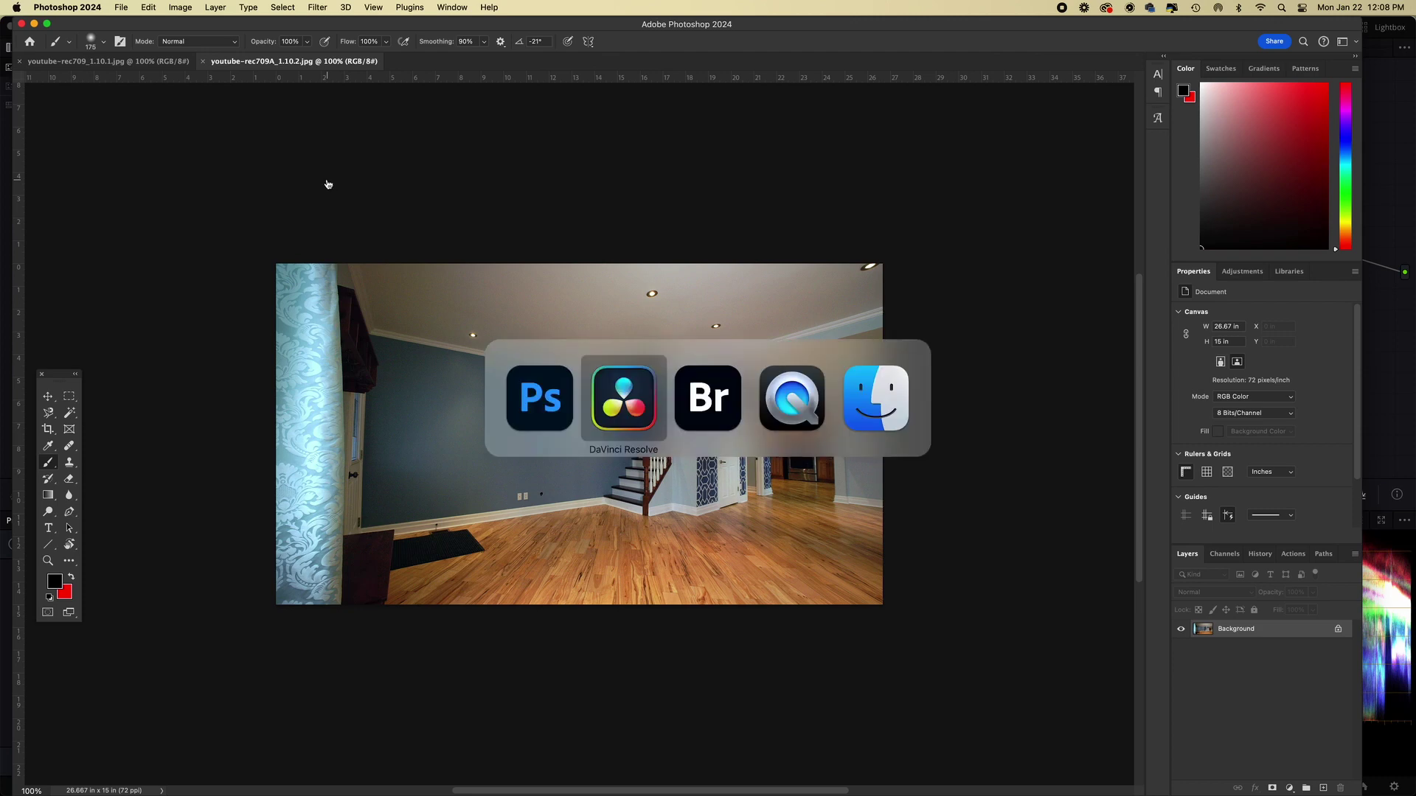
{"action": "key", "text": "super+Tab"}
{"action": "key", "text": "super+Tab"}
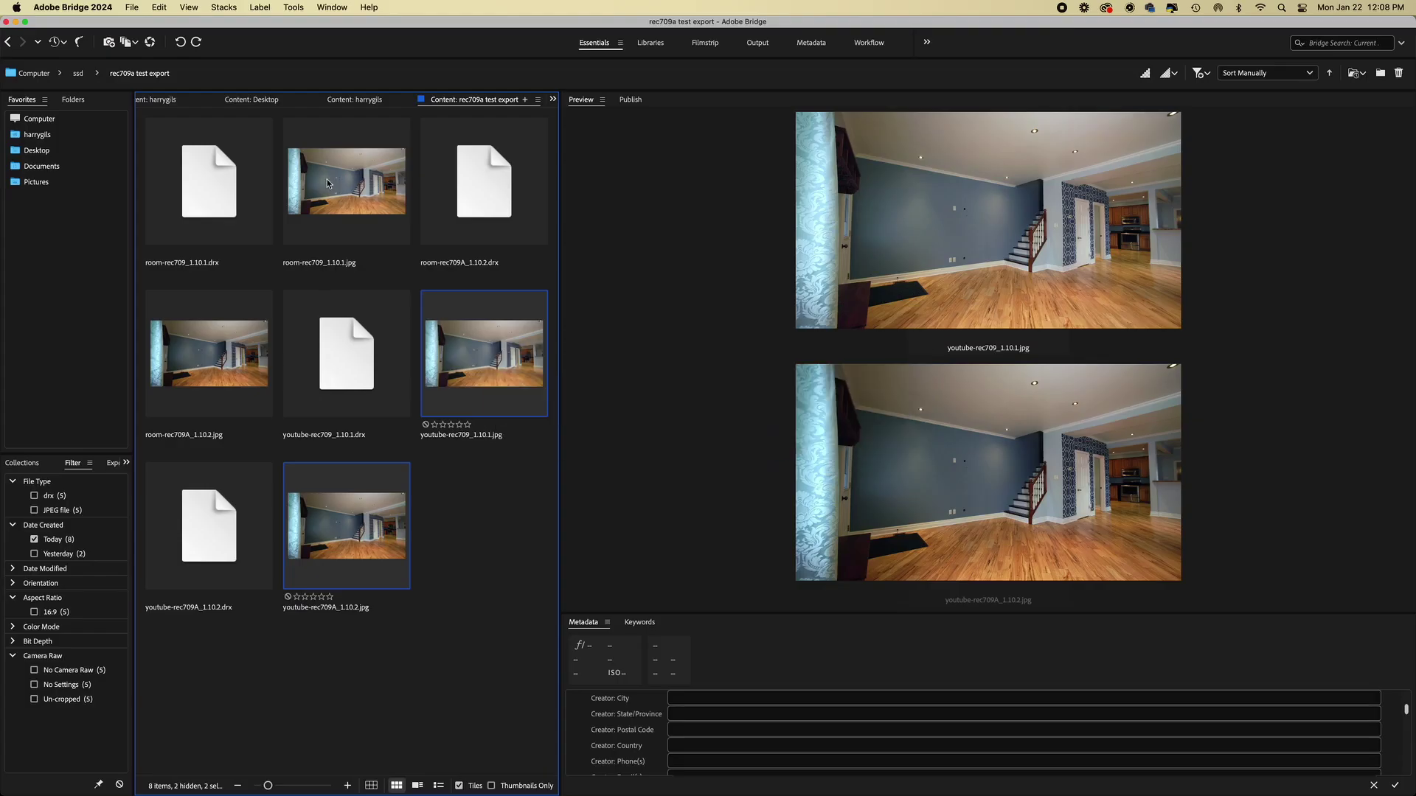
{"action": "key", "text": "super+Tab"}
{"action": "key", "text": "super+Tab"}
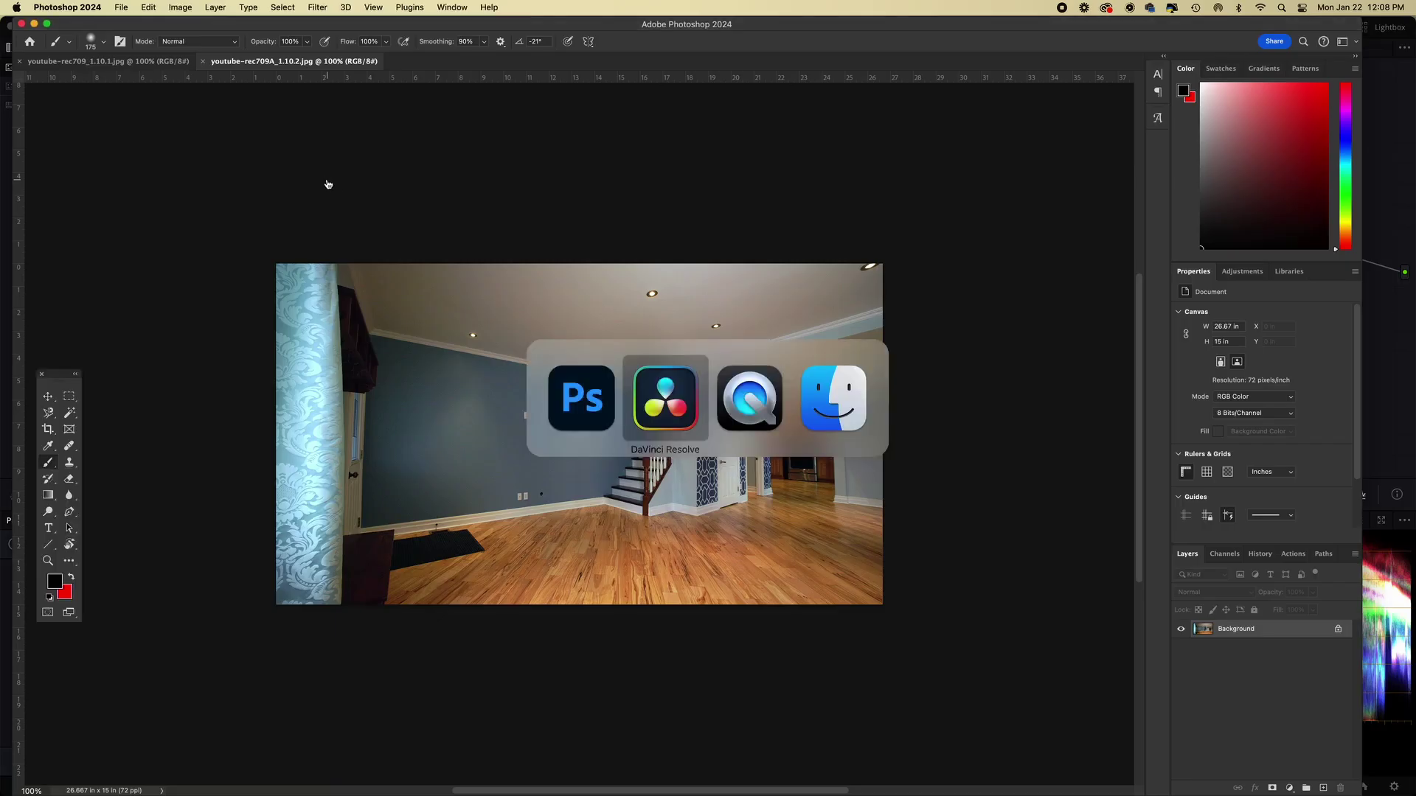
{"action": "key", "text": "super+Tab"}
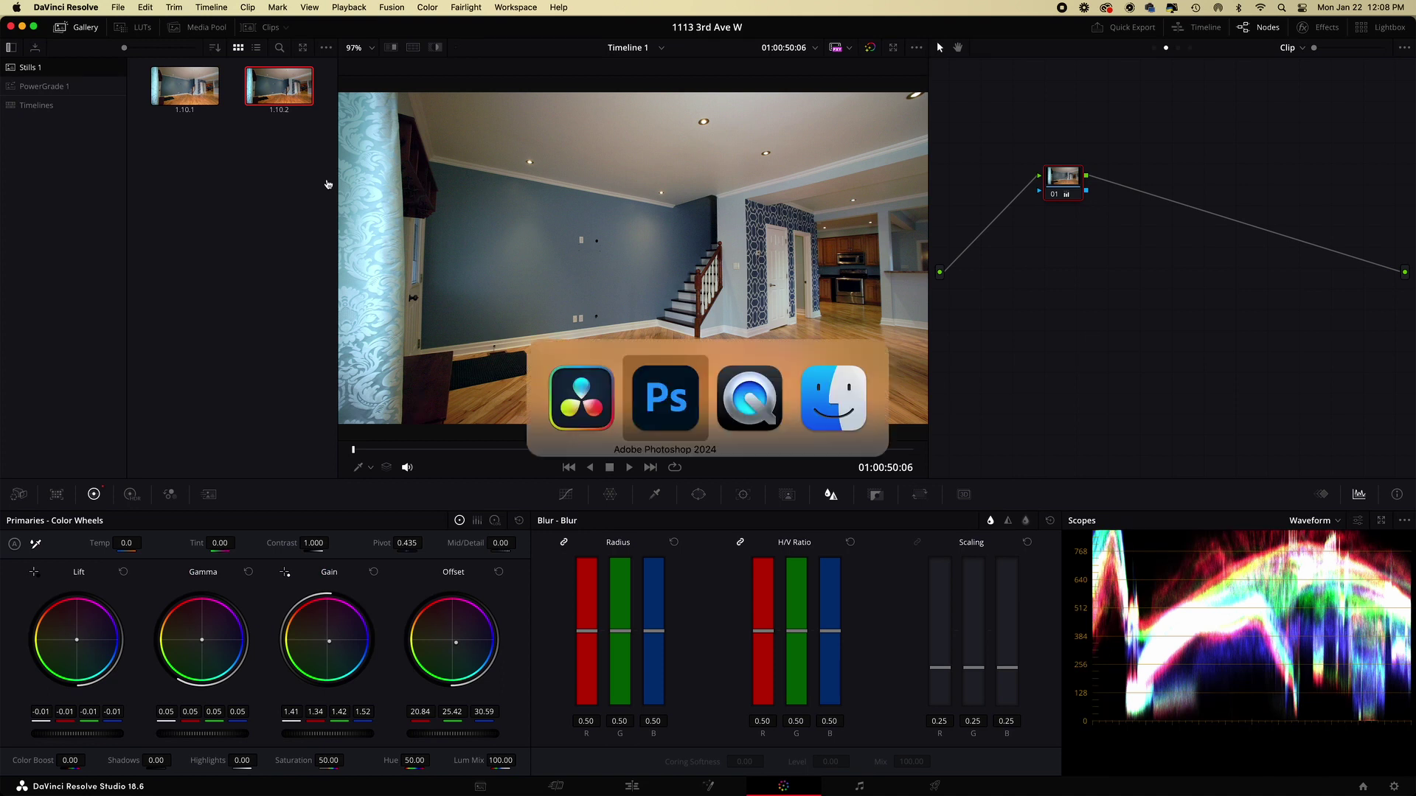
{"action": "key", "text": "super+Tab"}
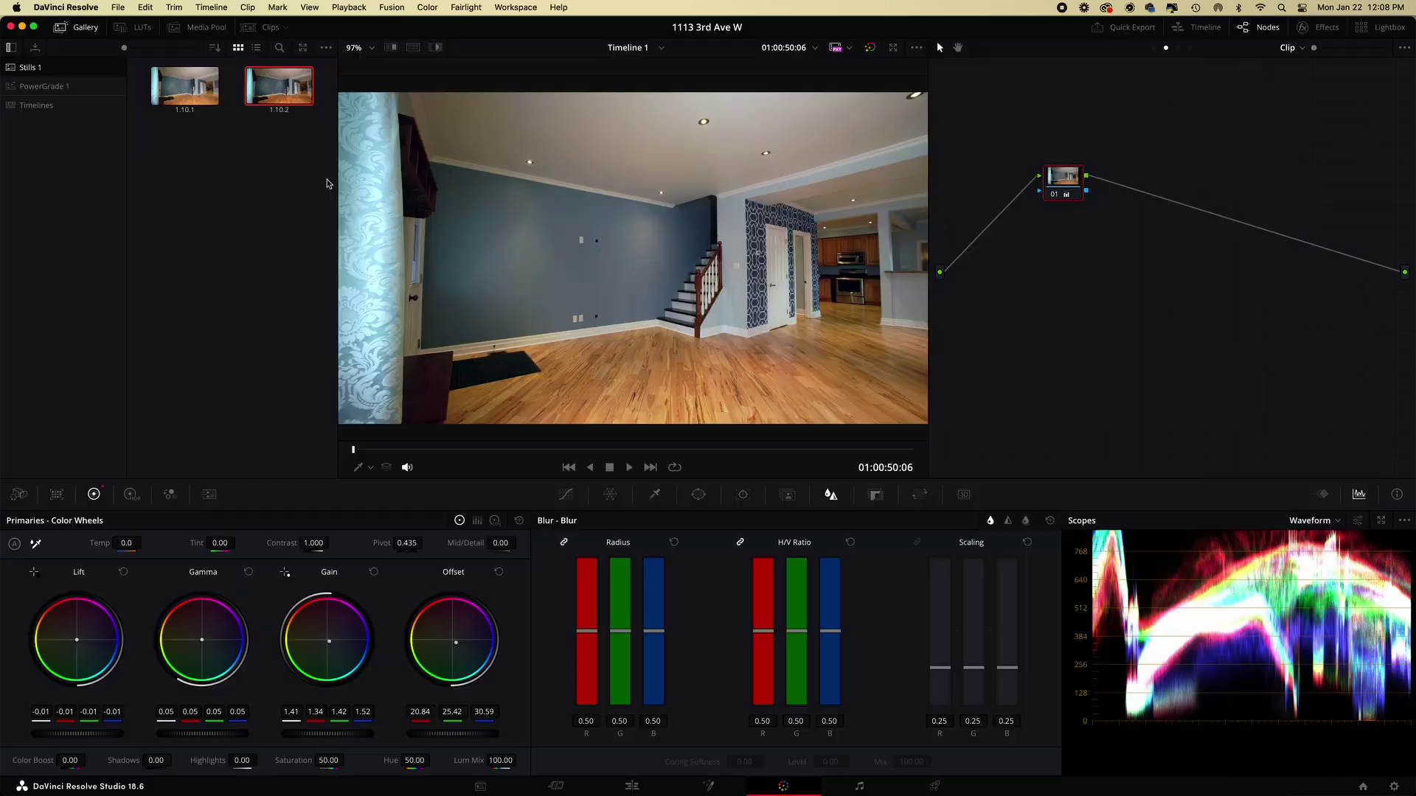
{"action": "key", "text": "super+Tab"}
{"action": "key", "text": "super+Tab"}
{"action": "key", "text": "super+Tab"}
{"action": "key", "text": "ctrl+Tab"}
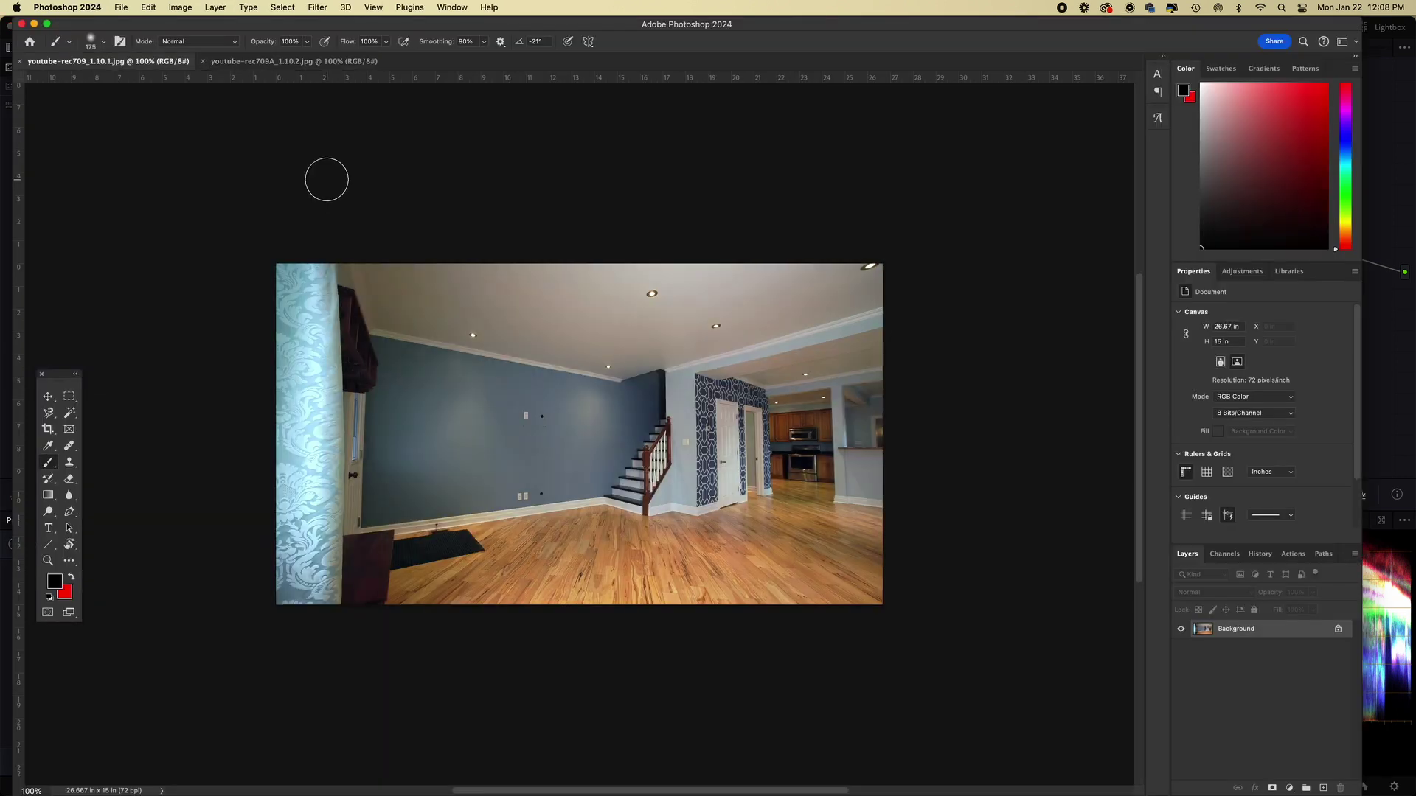
{"action": "key", "text": "ctrl+Tab"}
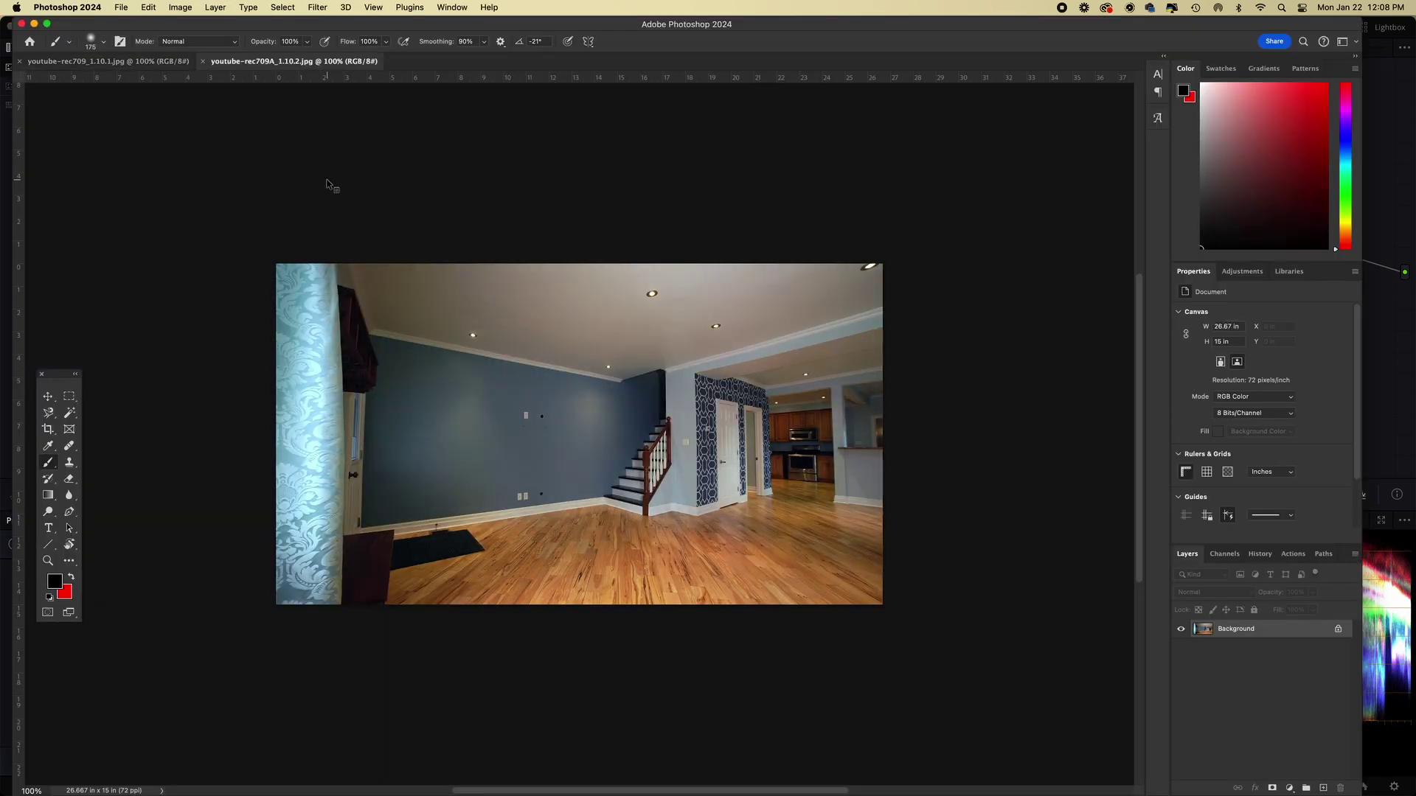
{"action": "key", "text": "ctrl+Tab"}
{"action": "key", "text": "ctrl+Tab"}
{"action": "key", "text": "ctrl+Tab"}
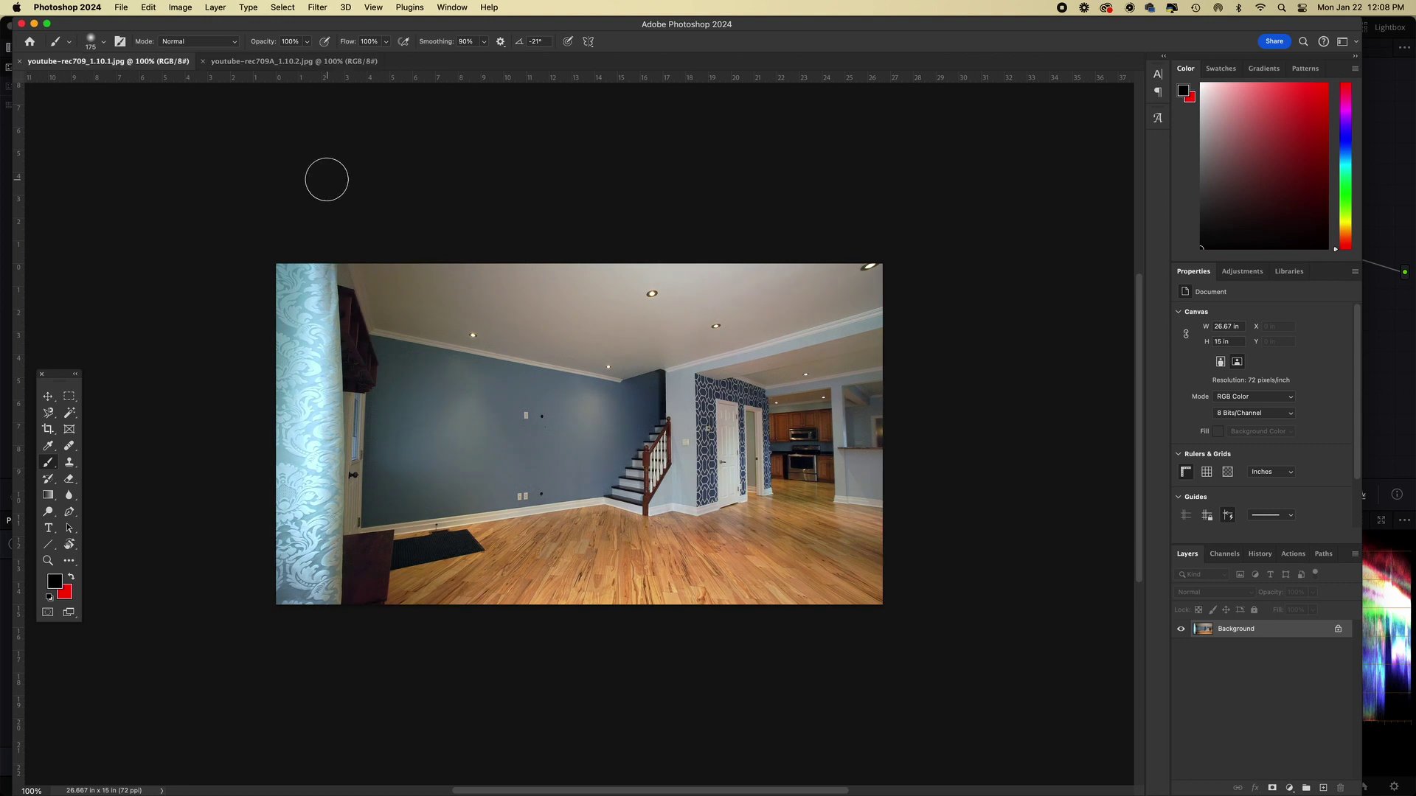
{"action": "key", "text": "ctrl+Tab"}
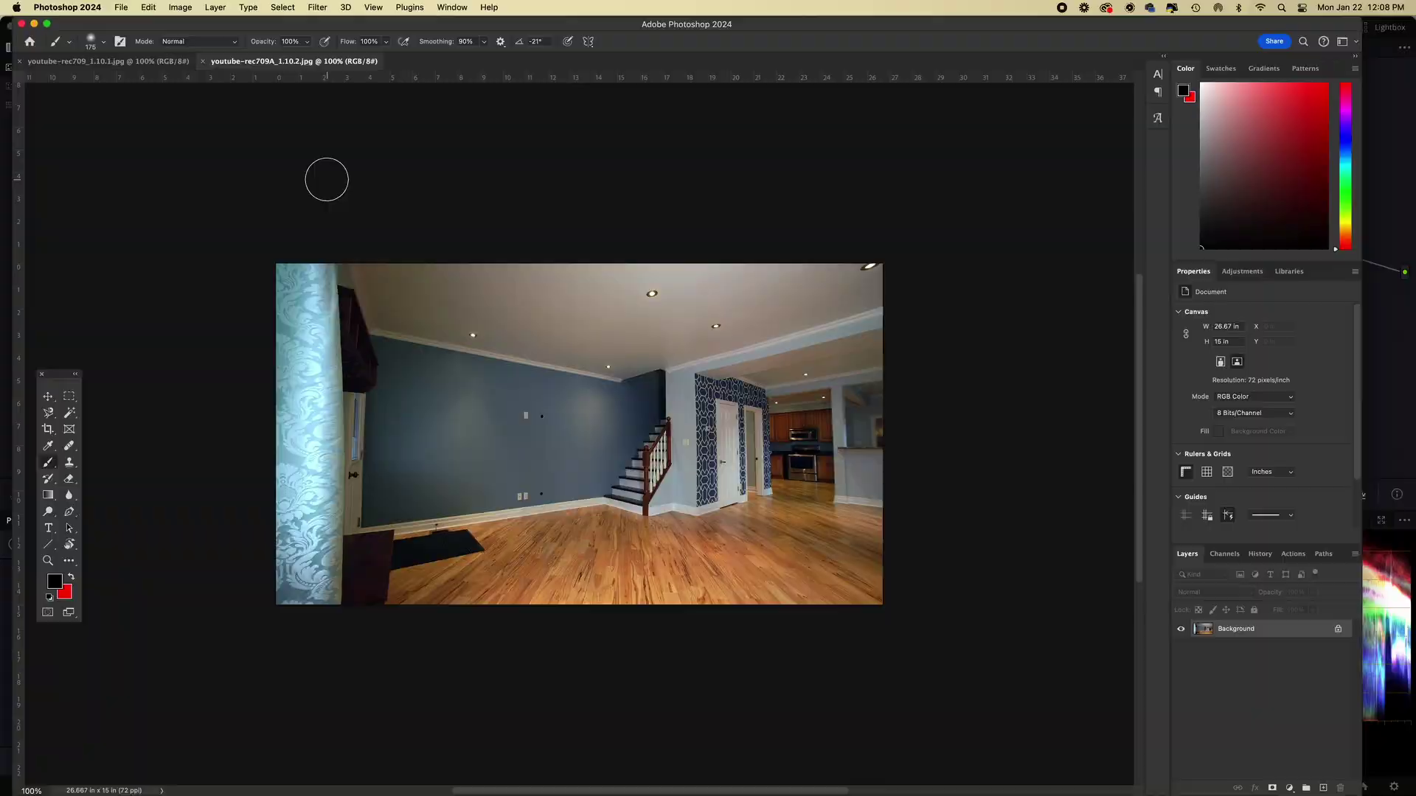